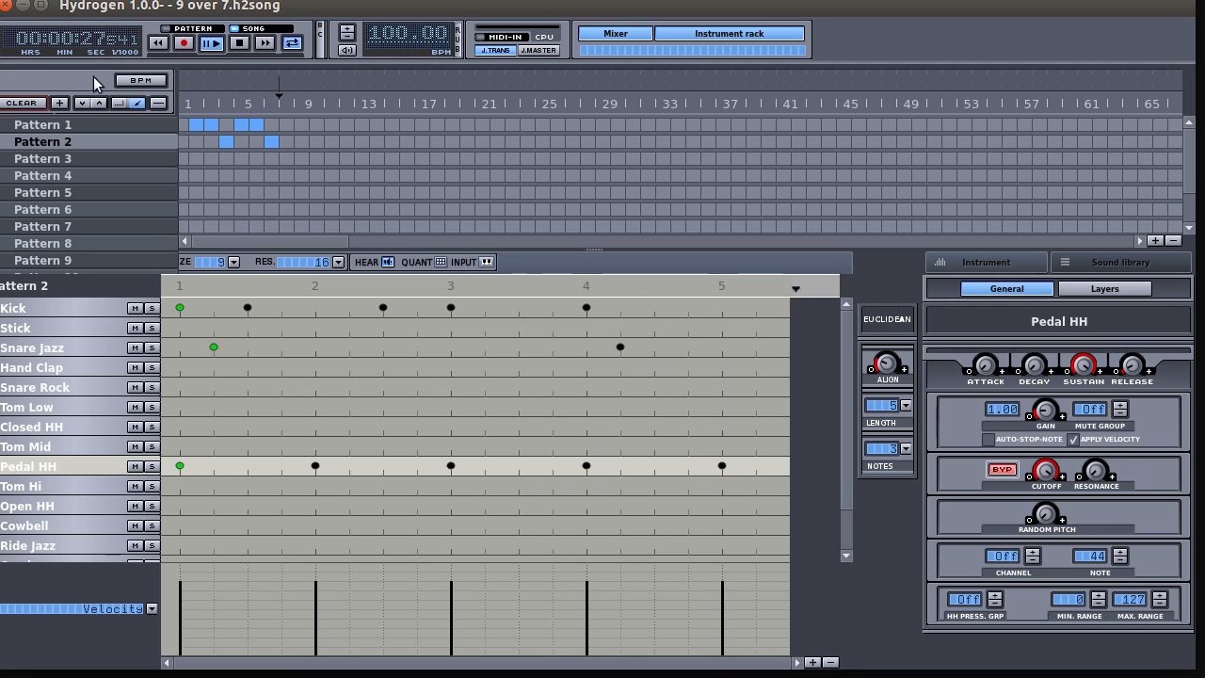
Stop playback and check the Euclidean settings of the Kick, Stick and Snare Jazz rows in Pattern 2
click(240, 43)
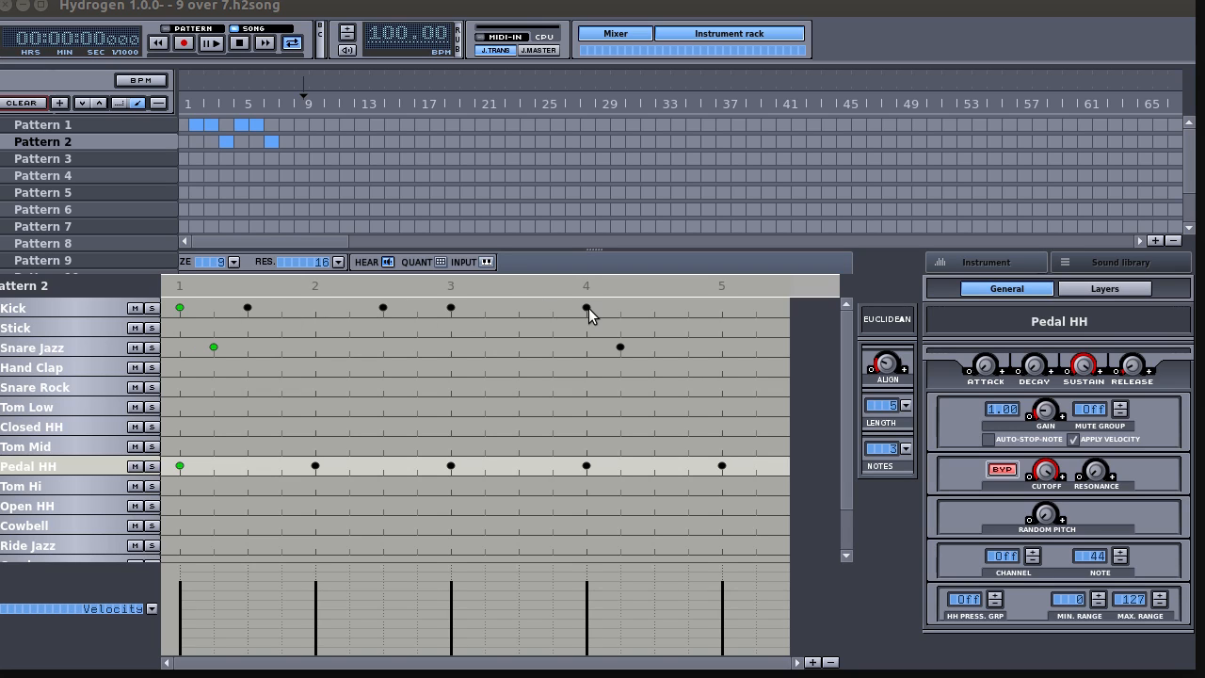
click(15, 310)
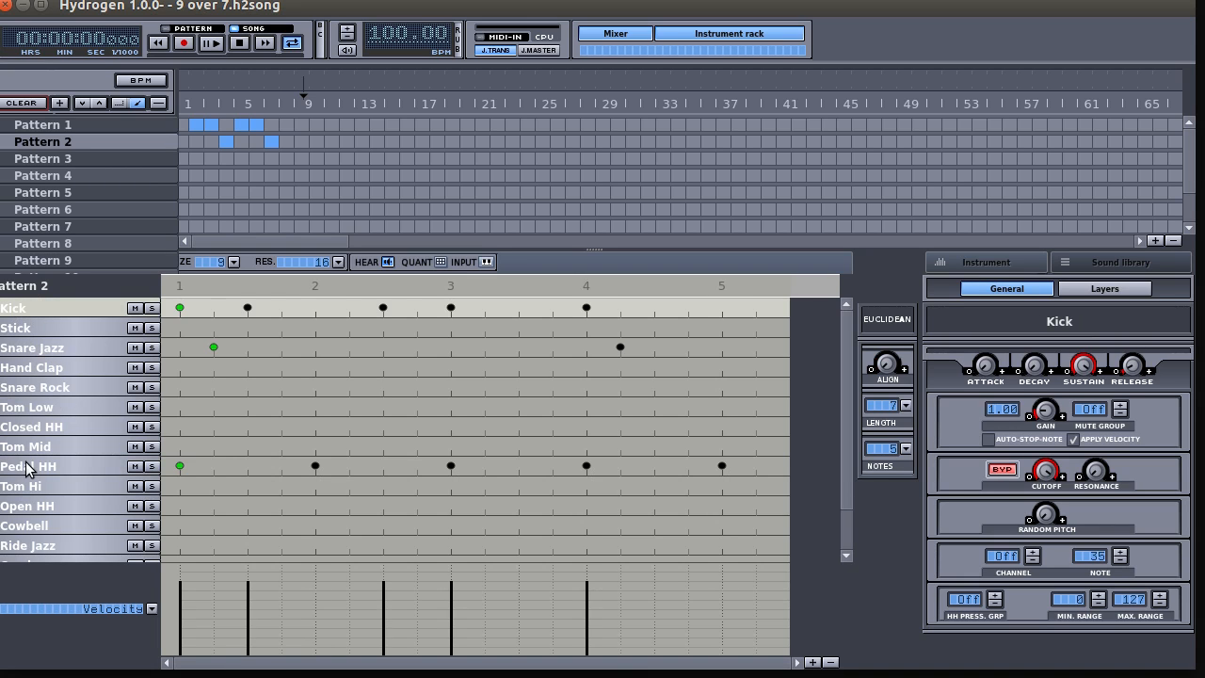
click(40, 350)
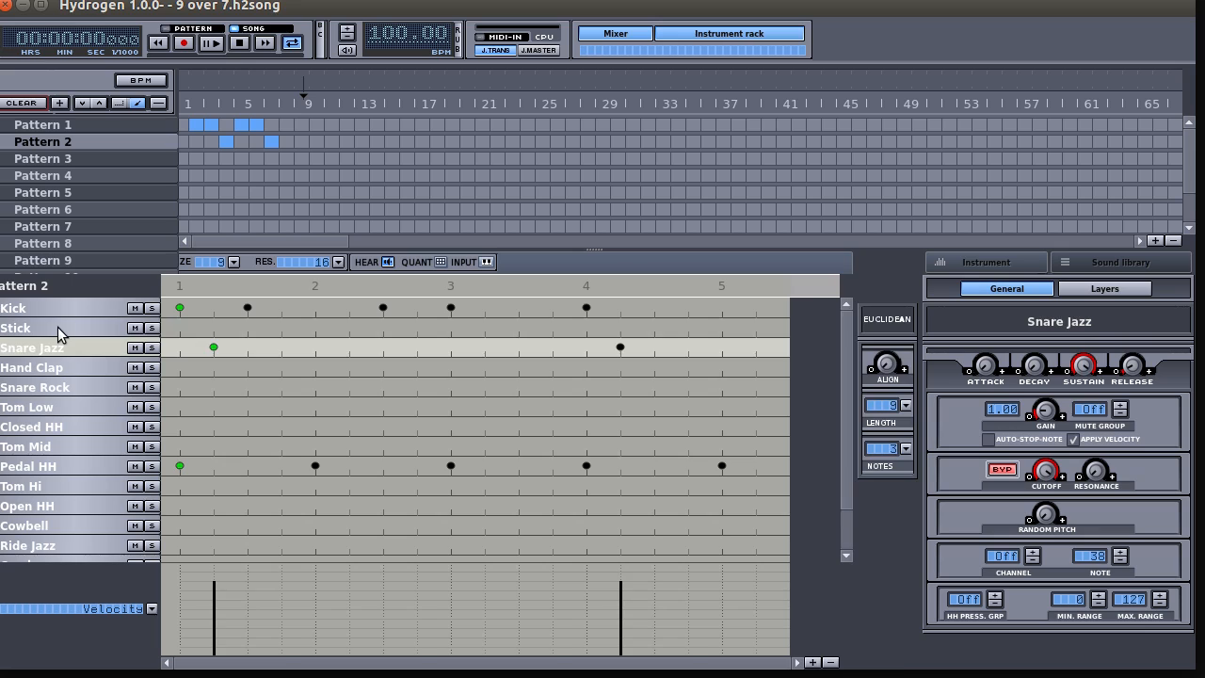
click(58, 328)
click(61, 311)
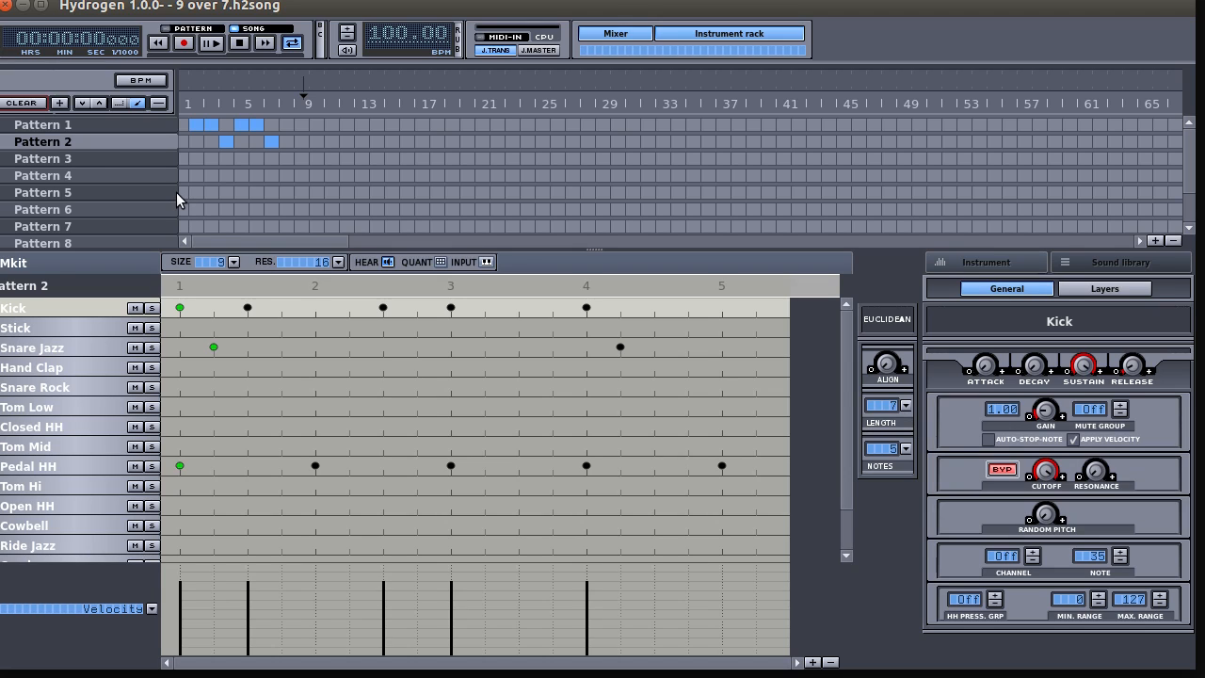
Open Pattern 1 and try small changes to the Euclidean alignment of the Stick rhythm
click(78, 123)
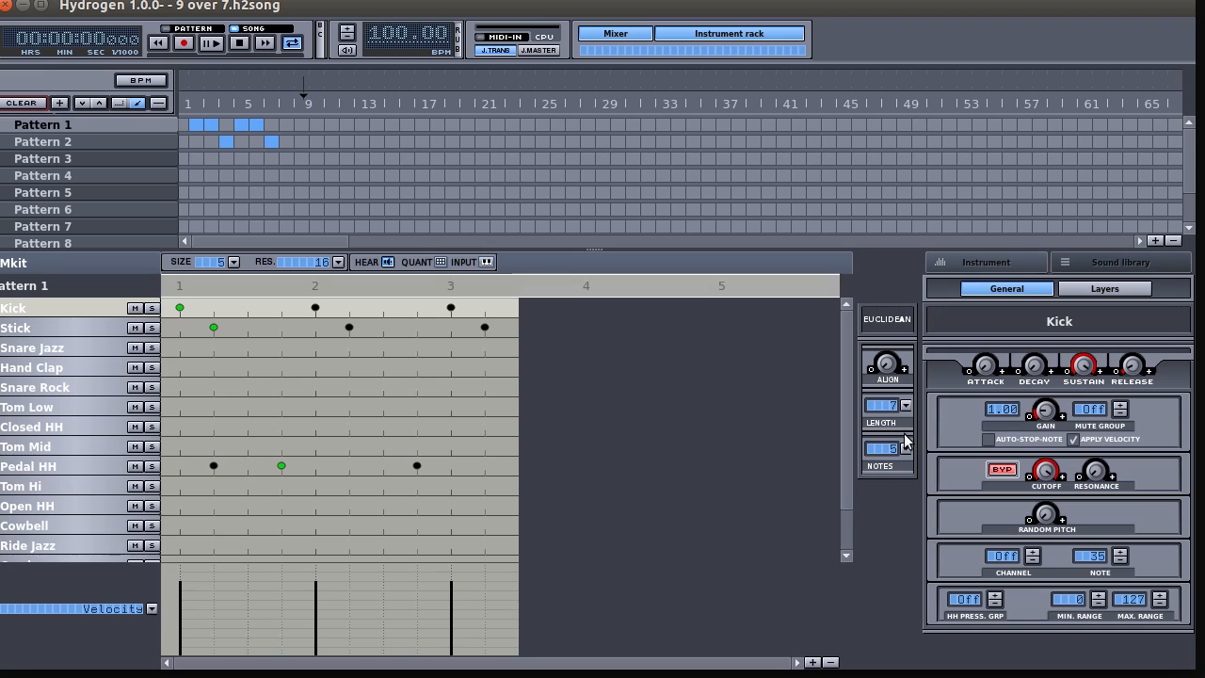
click(96, 328)
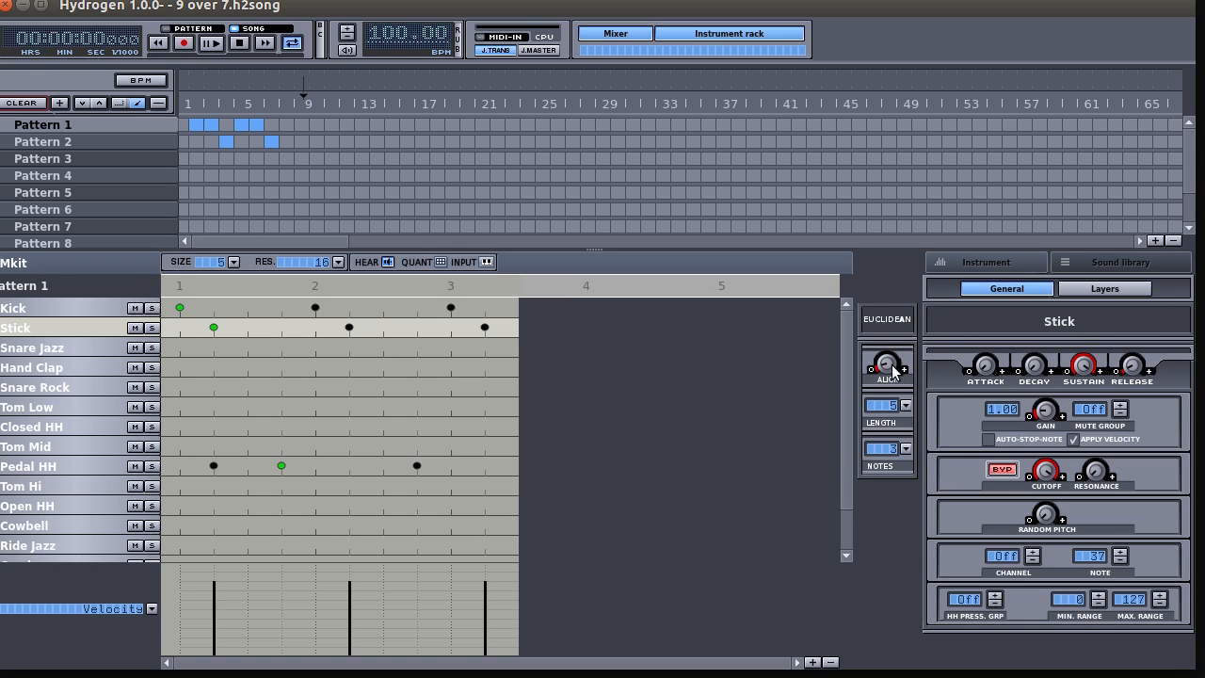
drag(887, 365, 887, 370)
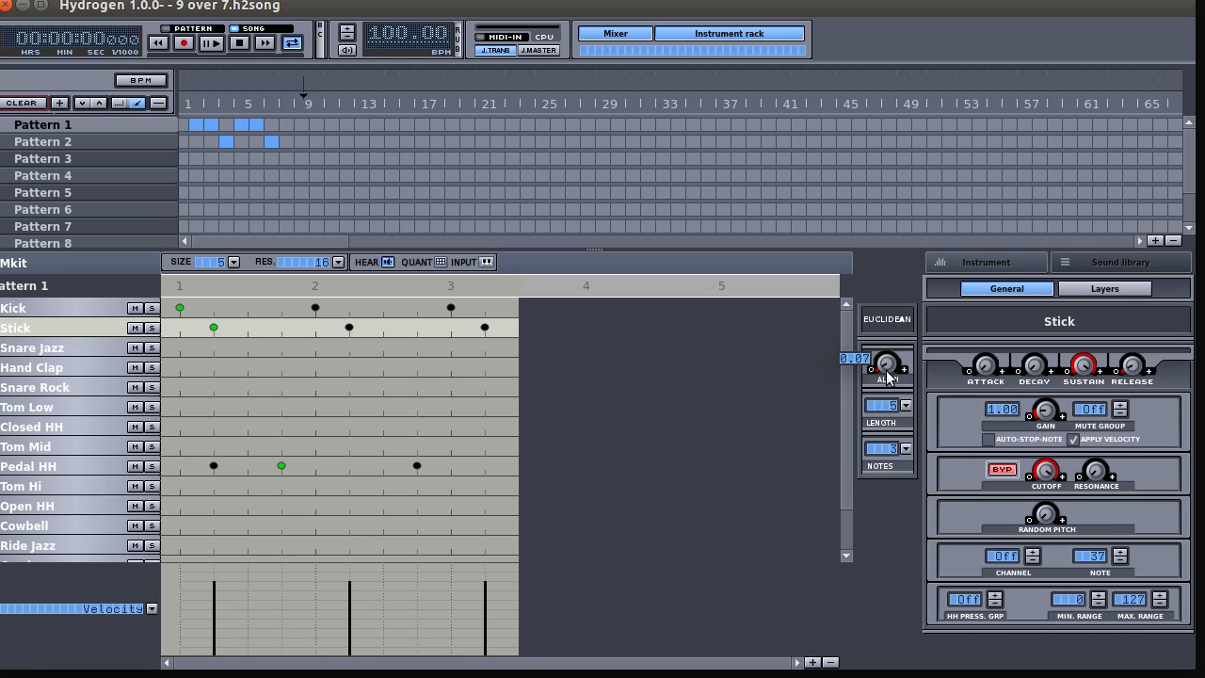
mouse_move(887, 375)
mouse_down()
mouse_move(892, 331)
mouse_move(897, 378)
mouse_up()
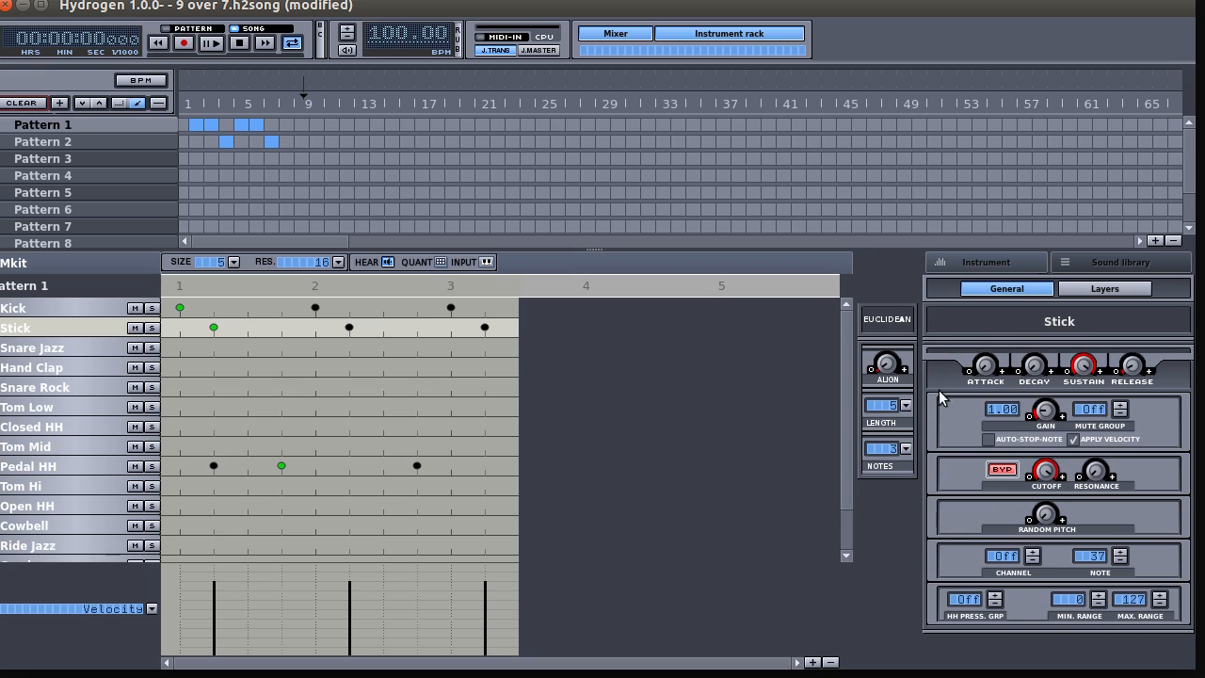
Play Pattern 1 in pattern mode and rotate the Stick rhythm to a Euclidean alignment of about 0.23
click(198, 30)
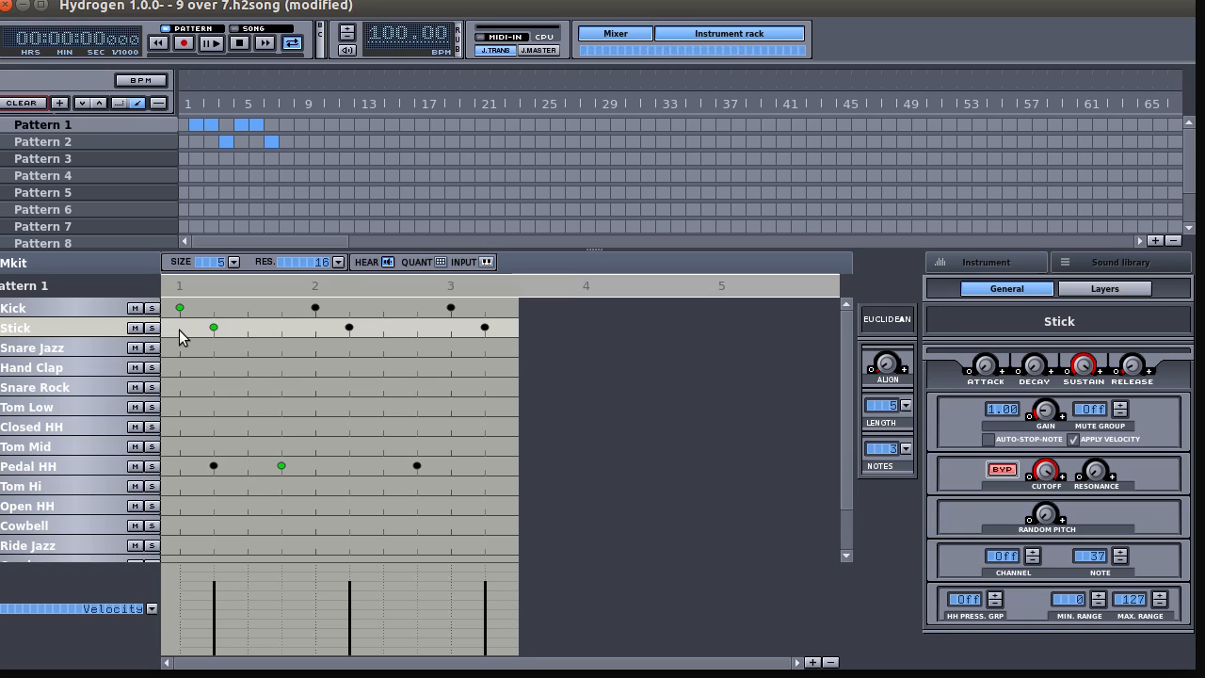
click(210, 43)
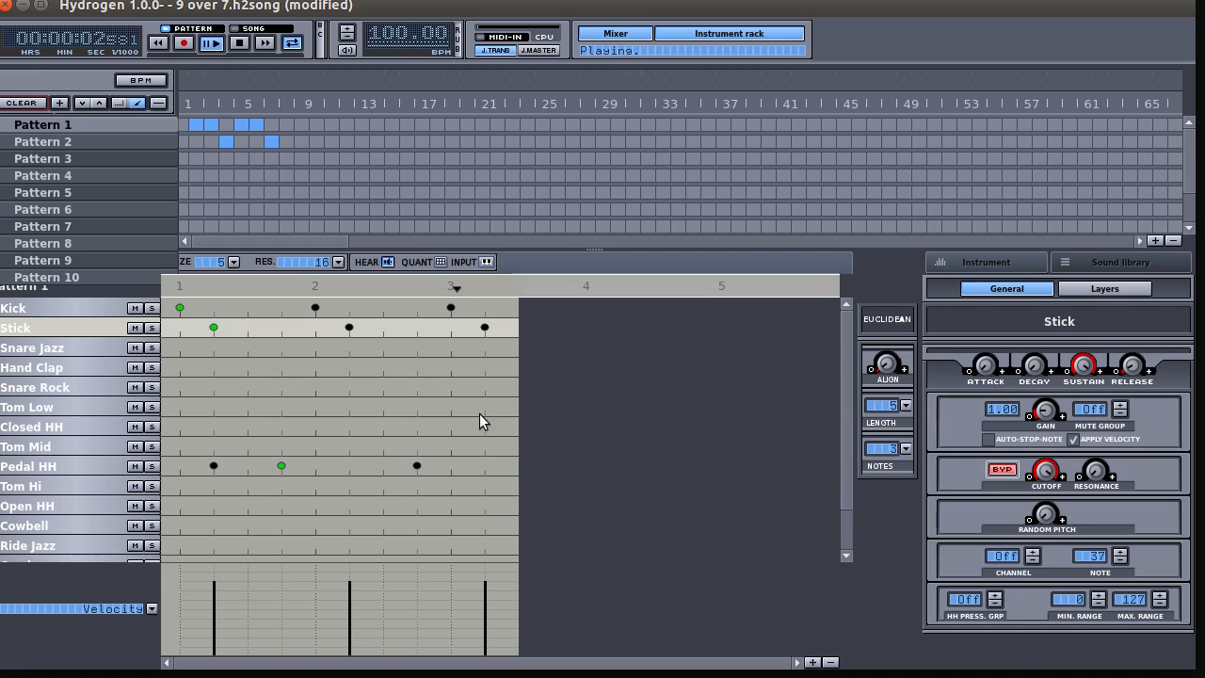
drag(886, 366, 889, 346)
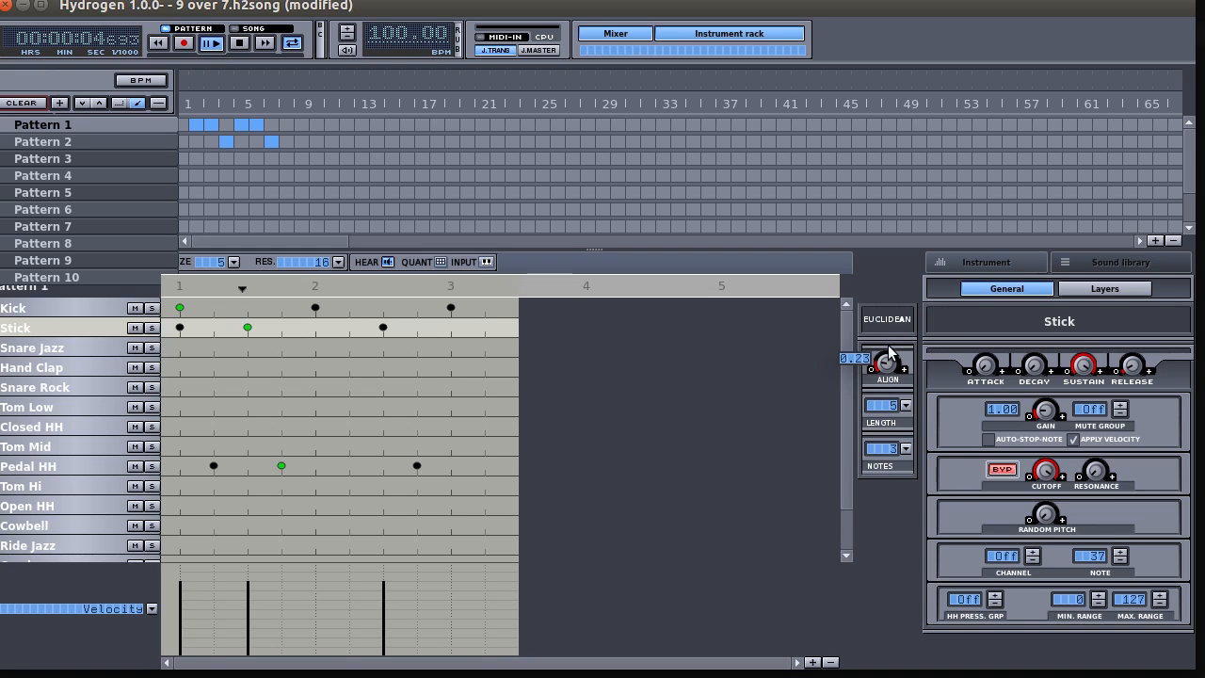
Rotate the Pedal HH rhythm until its starting note sits one sixteenth after beat 2, and pause playback
click(64, 466)
drag(887, 369, 888, 355)
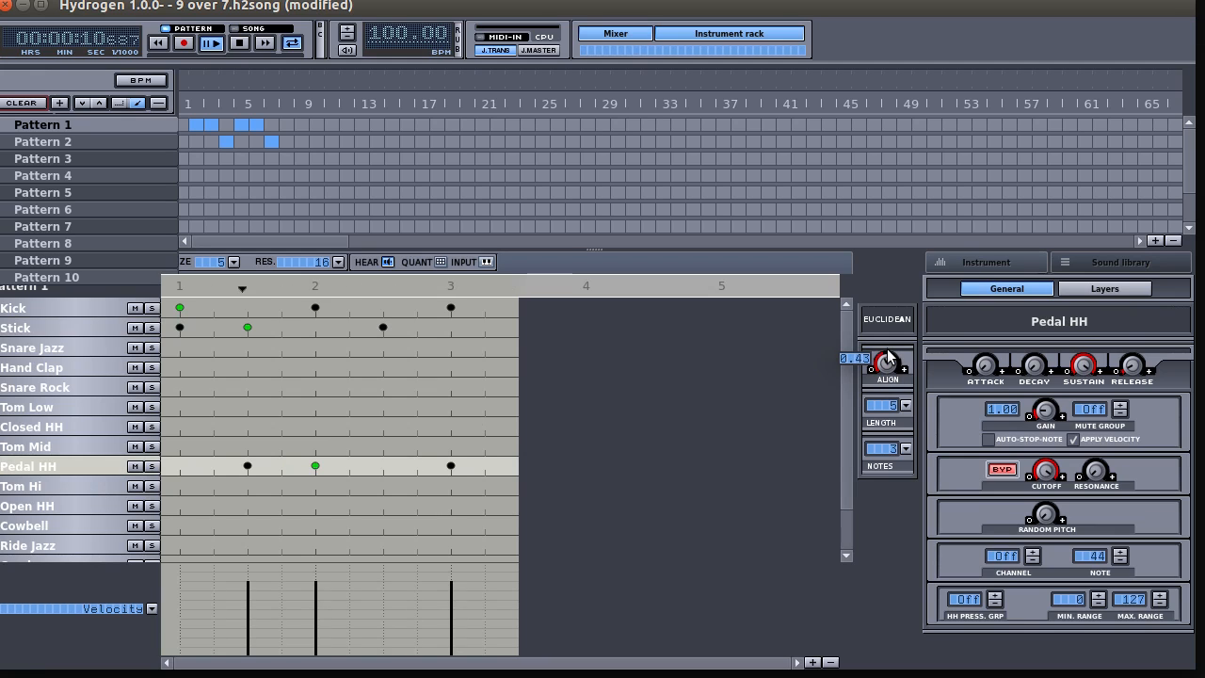
drag(888, 355, 888, 336)
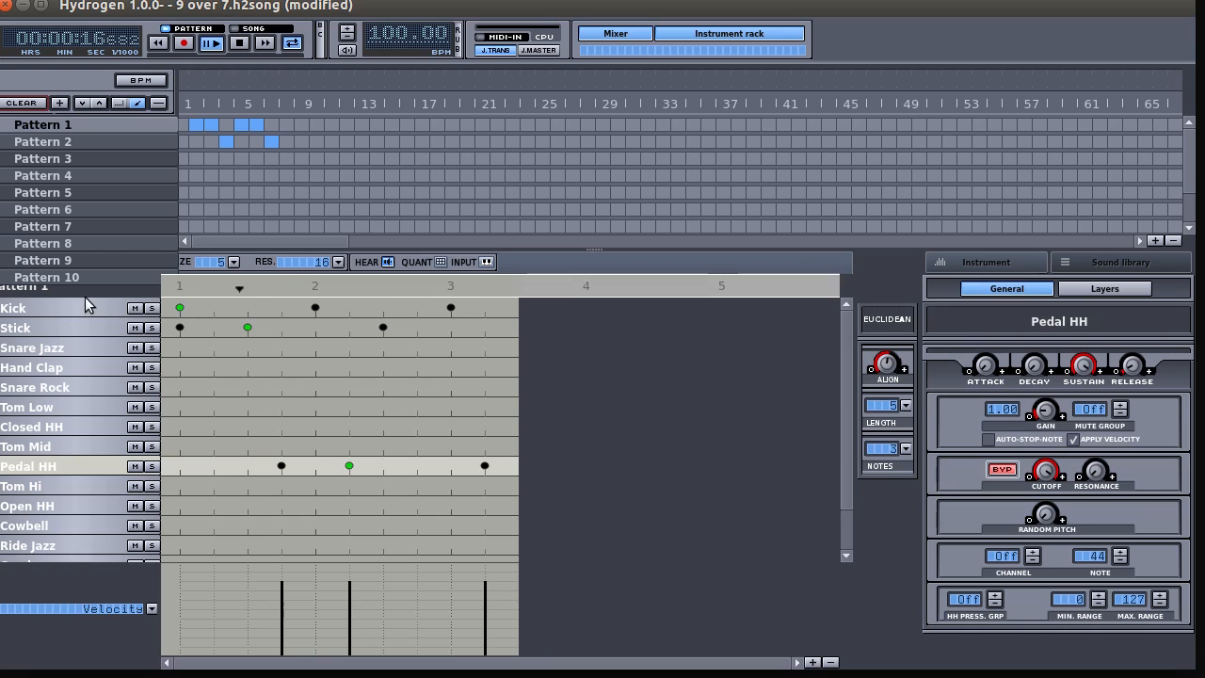
click(212, 43)
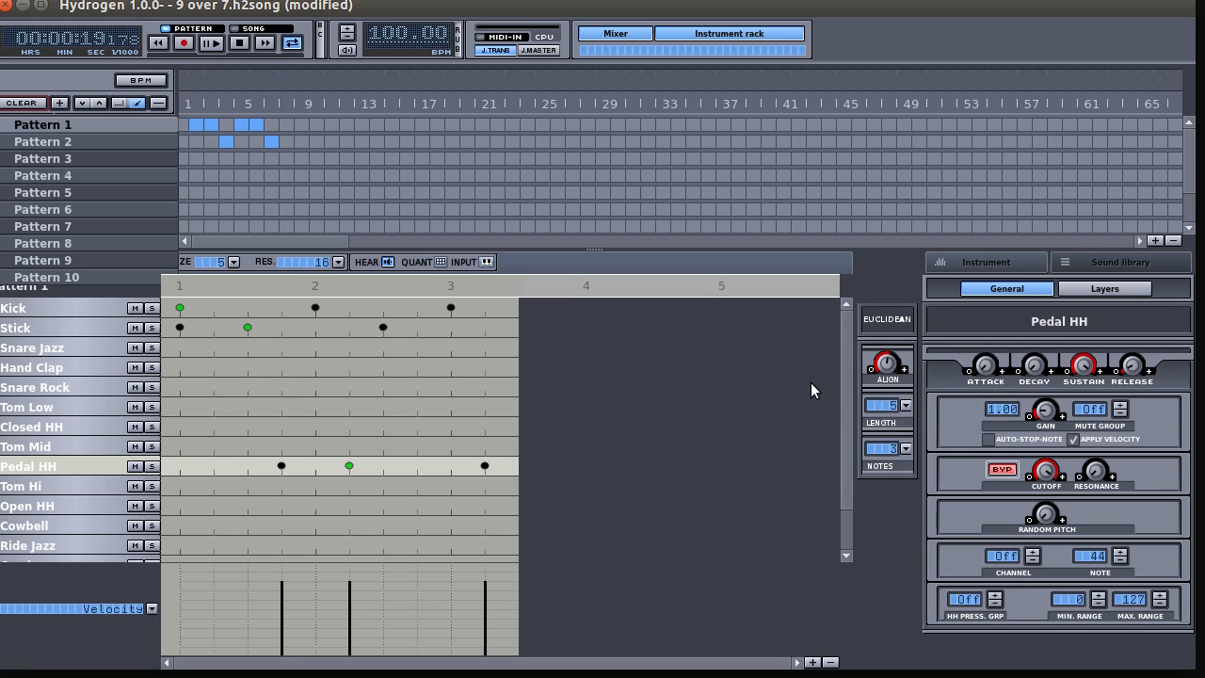
Add a Tom Low note one sixteenth after beat 1 and set its Euclidean length to 3 with 2 notes
click(214, 406)
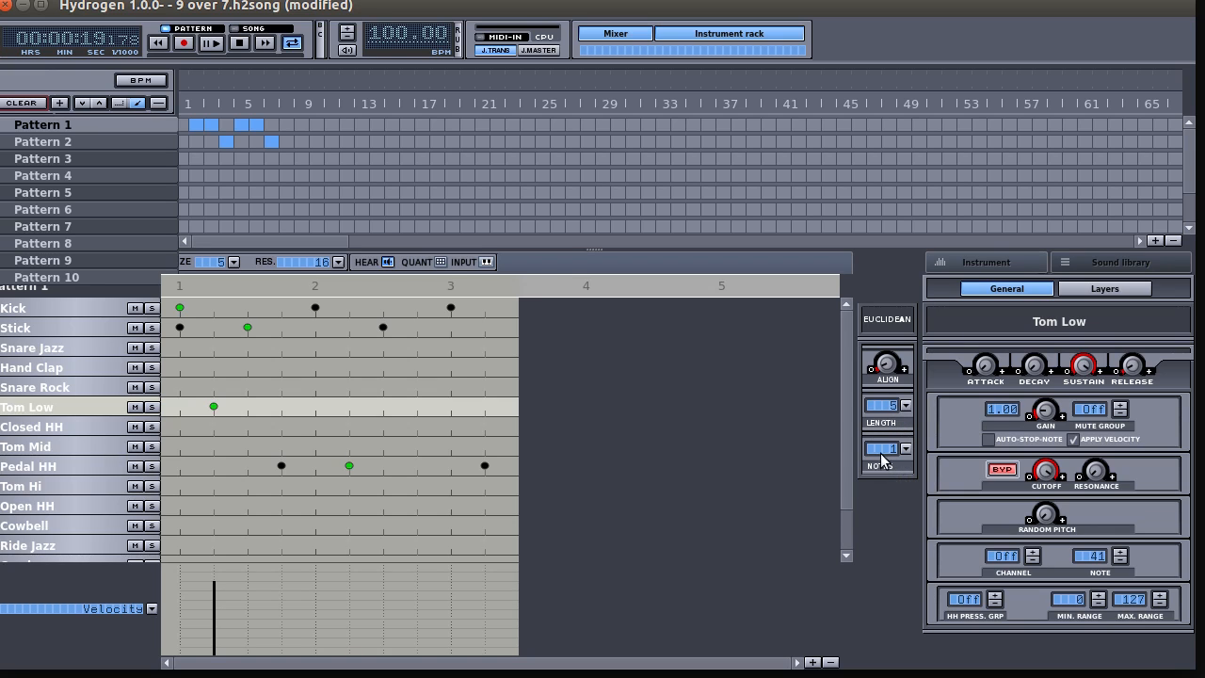
click(905, 406)
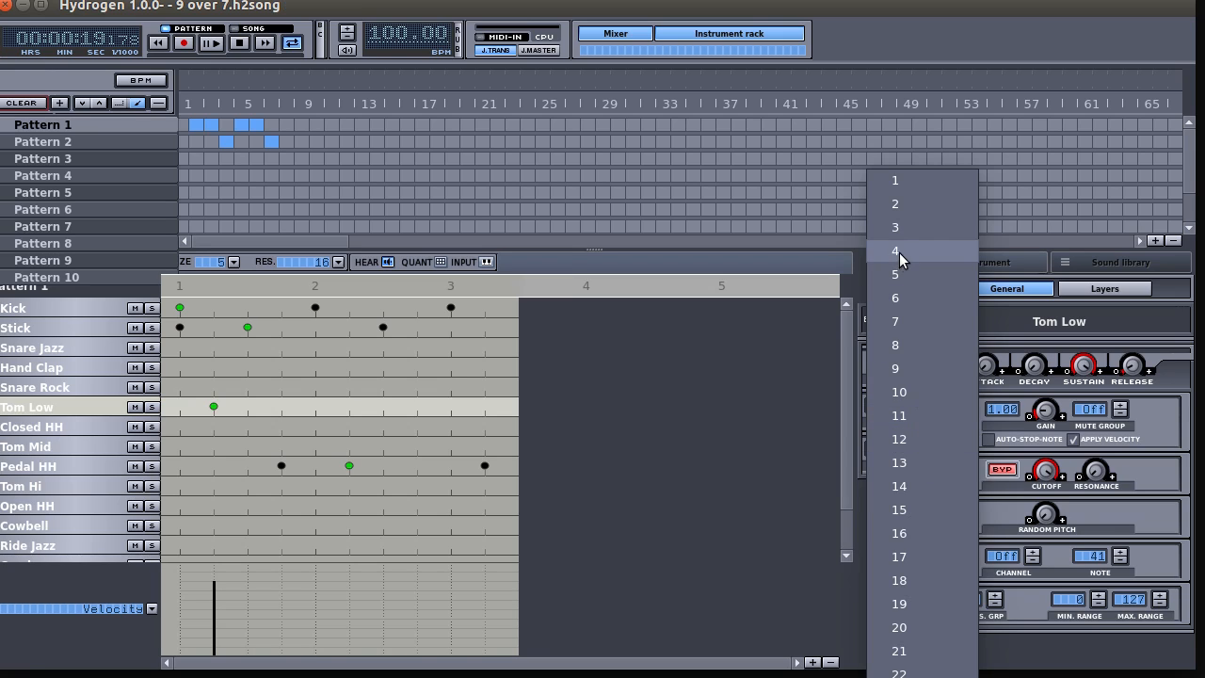
click(902, 228)
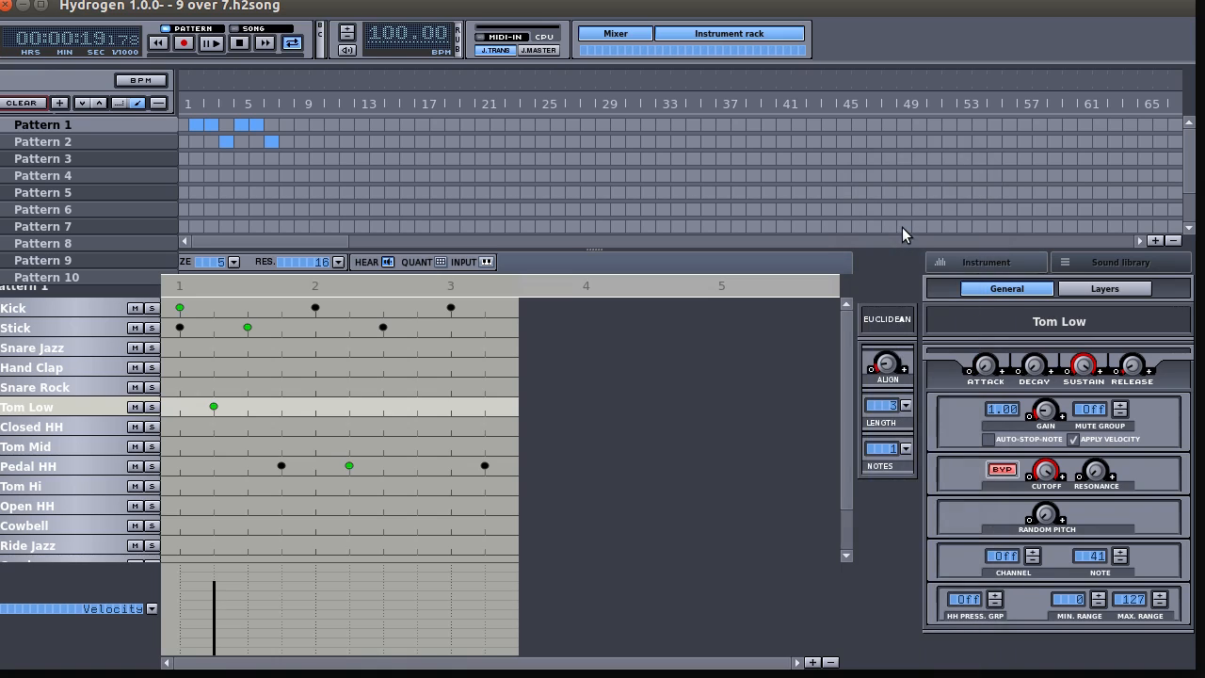
click(906, 449)
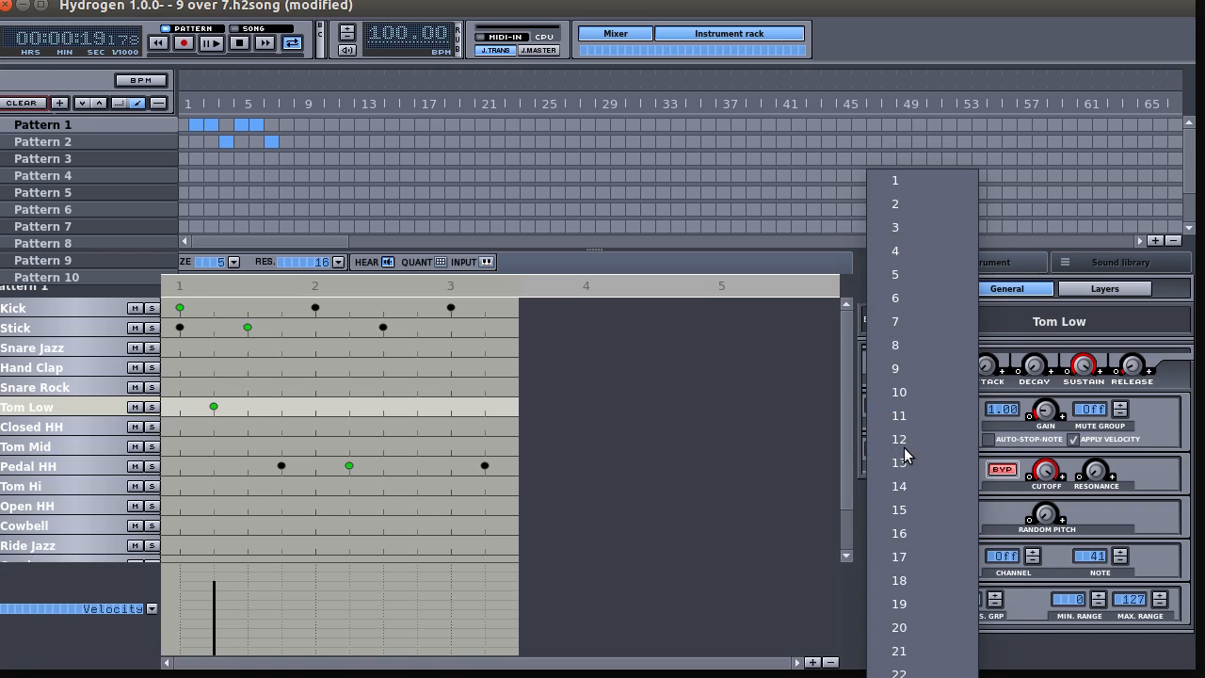
click(907, 205)
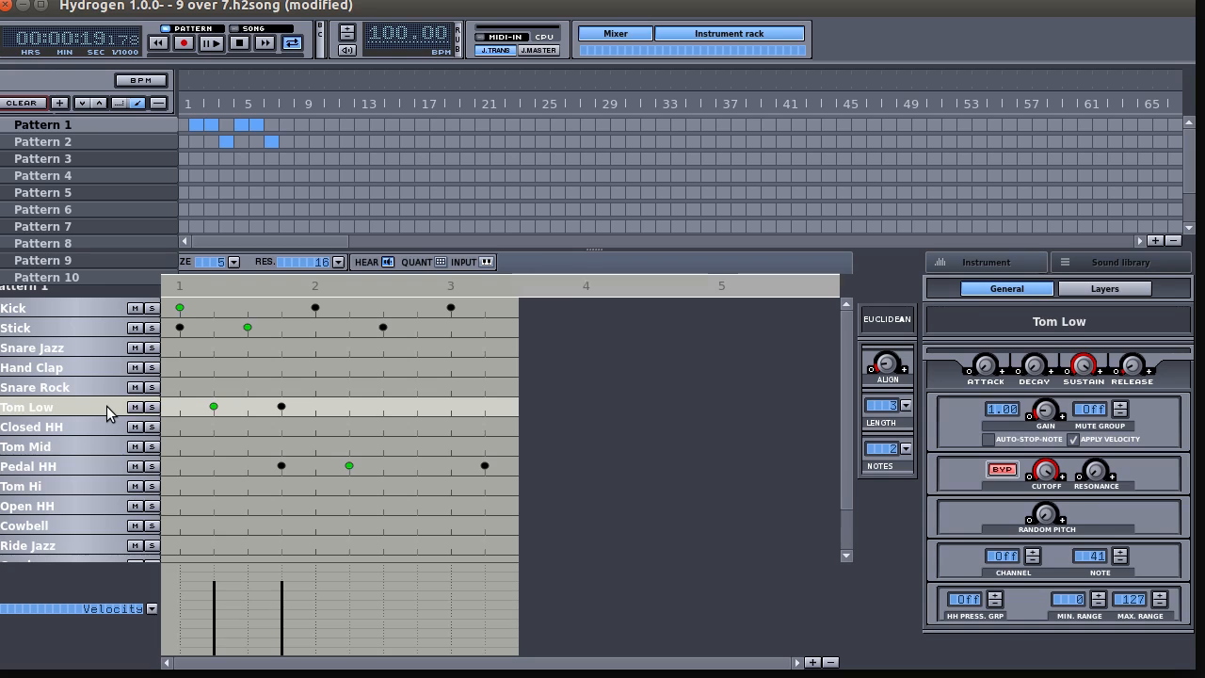
Check the Euclidean length and note settings of the Stick, Kick and Pedal HH rows in Pattern 1
click(106, 326)
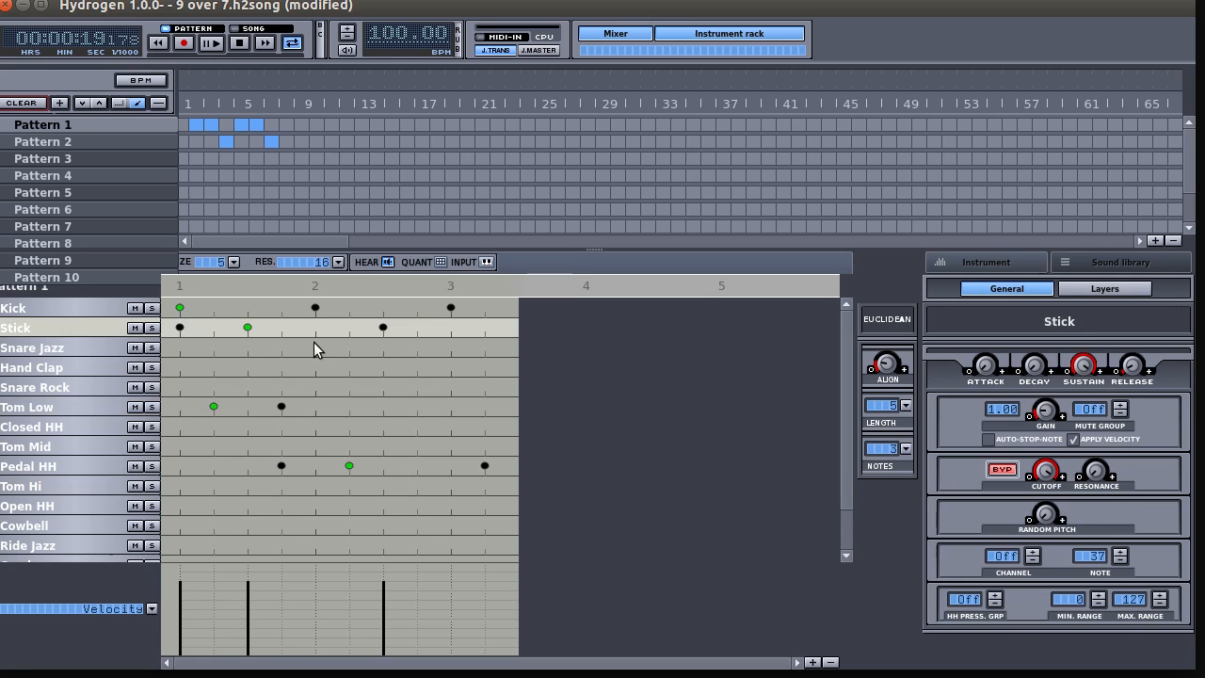
click(81, 307)
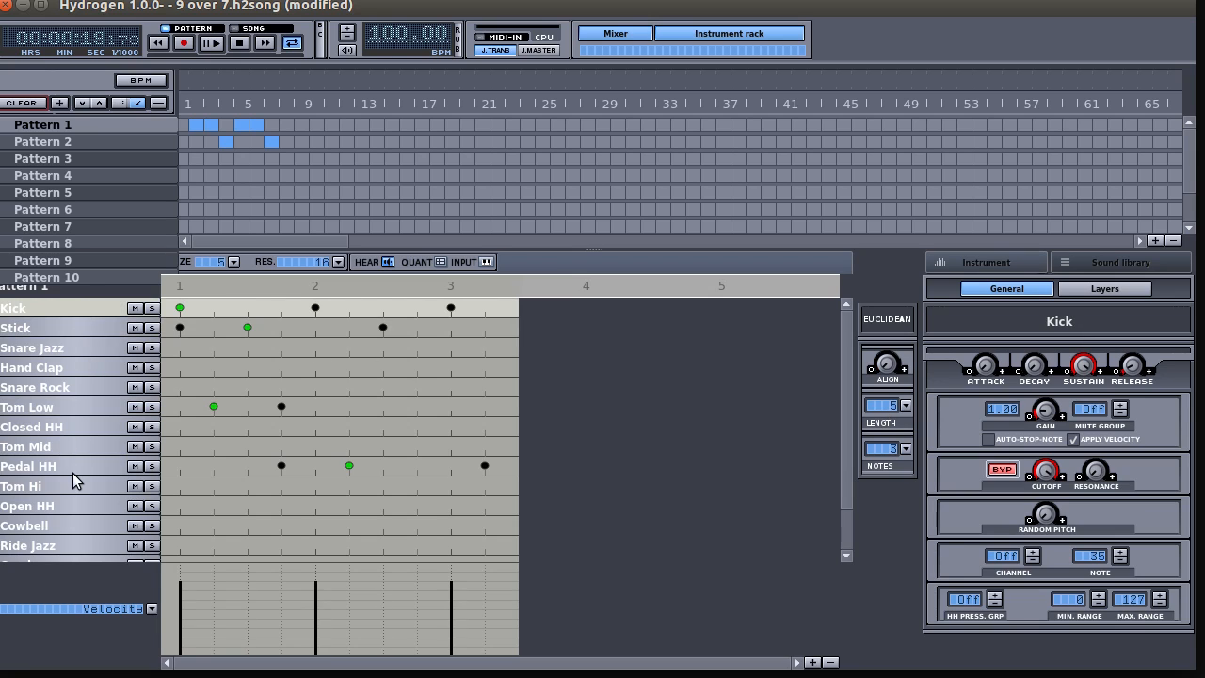
click(69, 466)
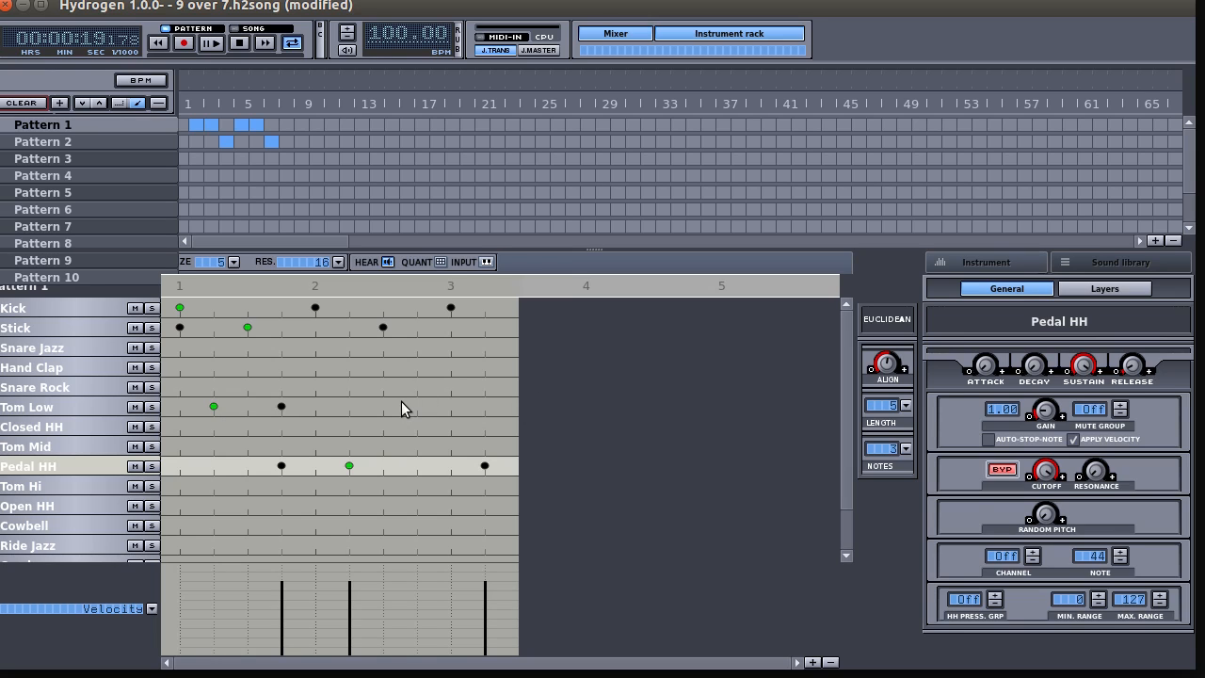
Save the song, play Pattern 1 from the start to hear the combined rhythm, and stop playback
key(ctrl+s)
click(238, 43)
click(208, 46)
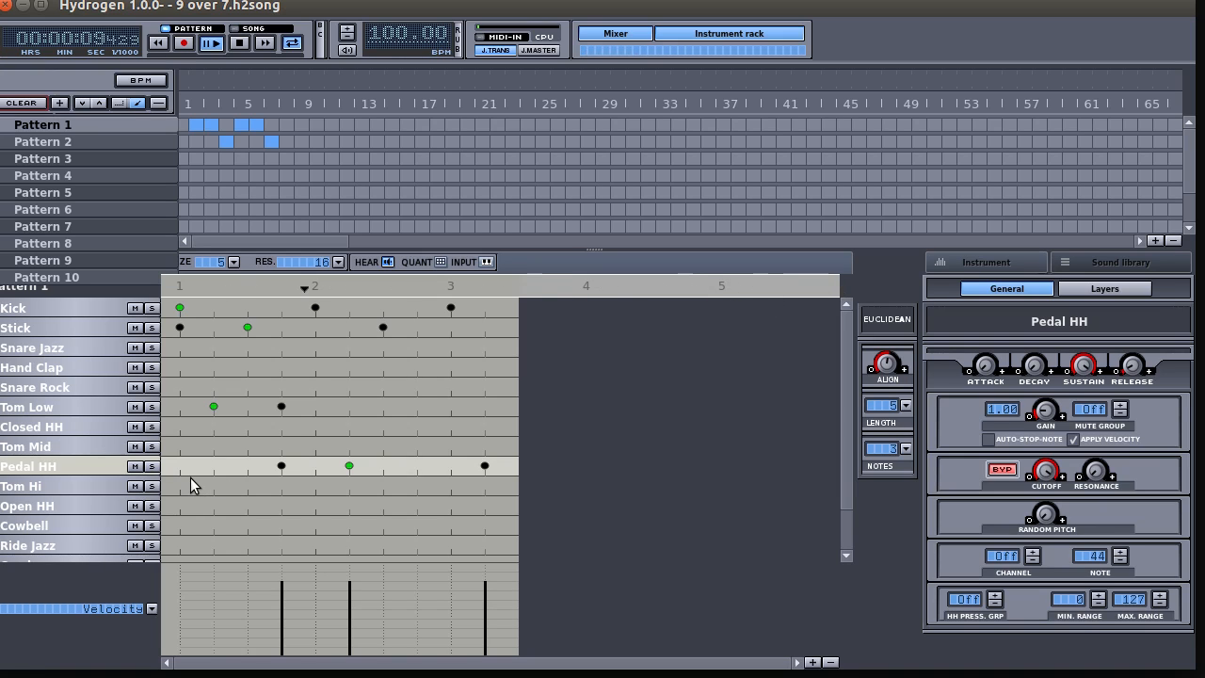
click(240, 42)
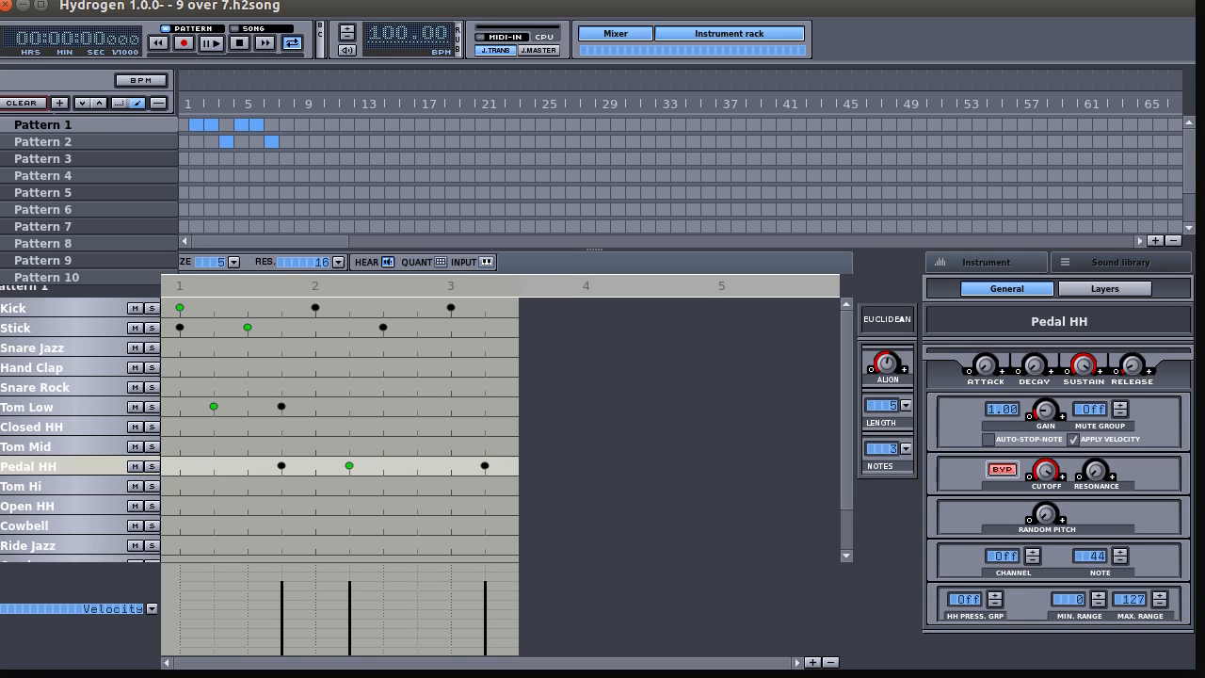
Switch to song mode, start playing the pattern sequence and open Pattern 2
click(240, 29)
click(215, 41)
click(208, 119)
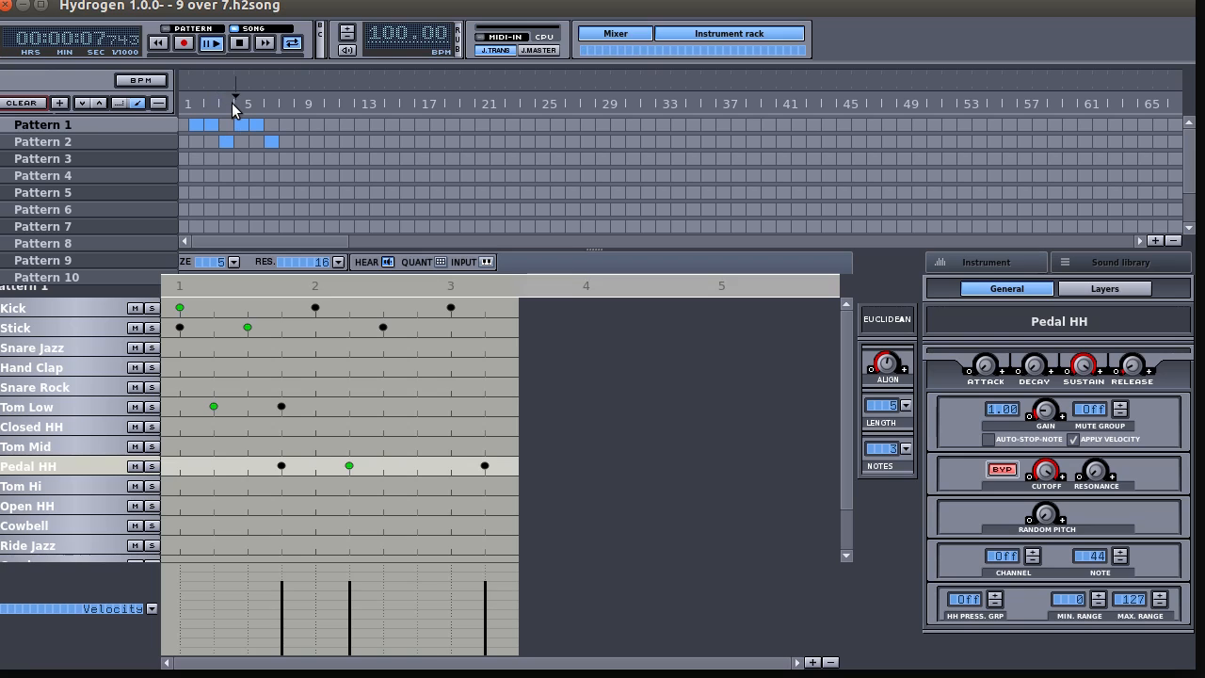
click(236, 123)
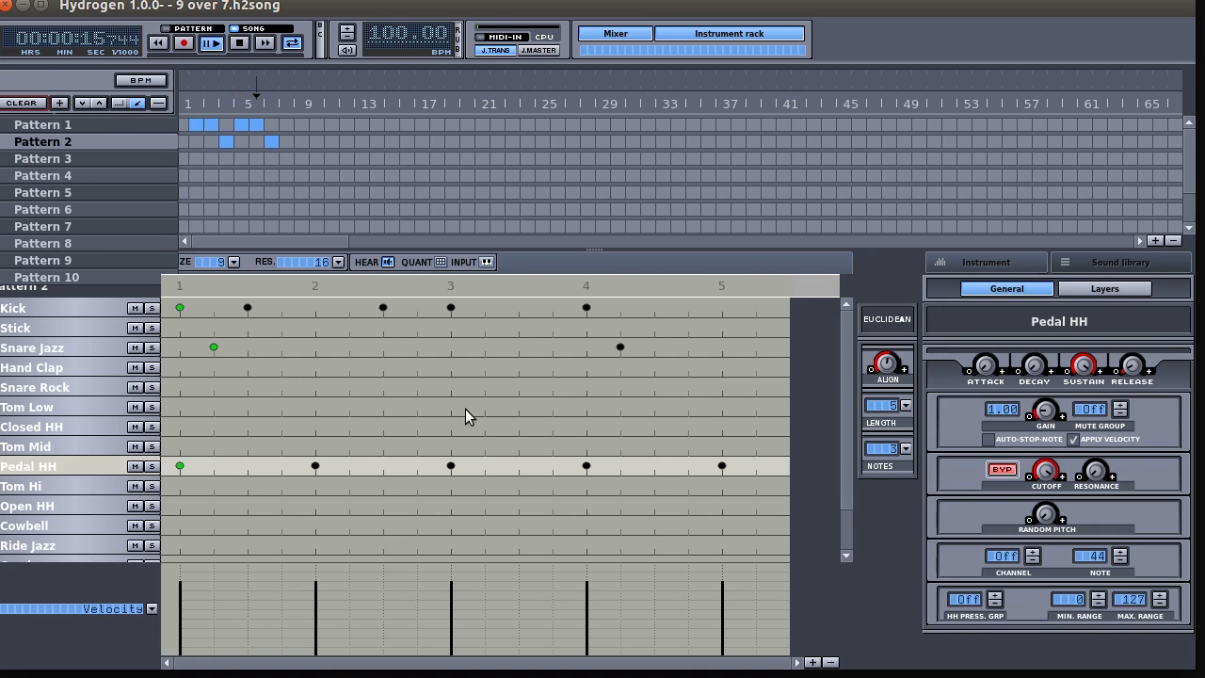
Check the Euclidean settings of Pattern 2's Kick, Snare Jazz and Pedal HH rows during playback, and stop the song
click(85, 310)
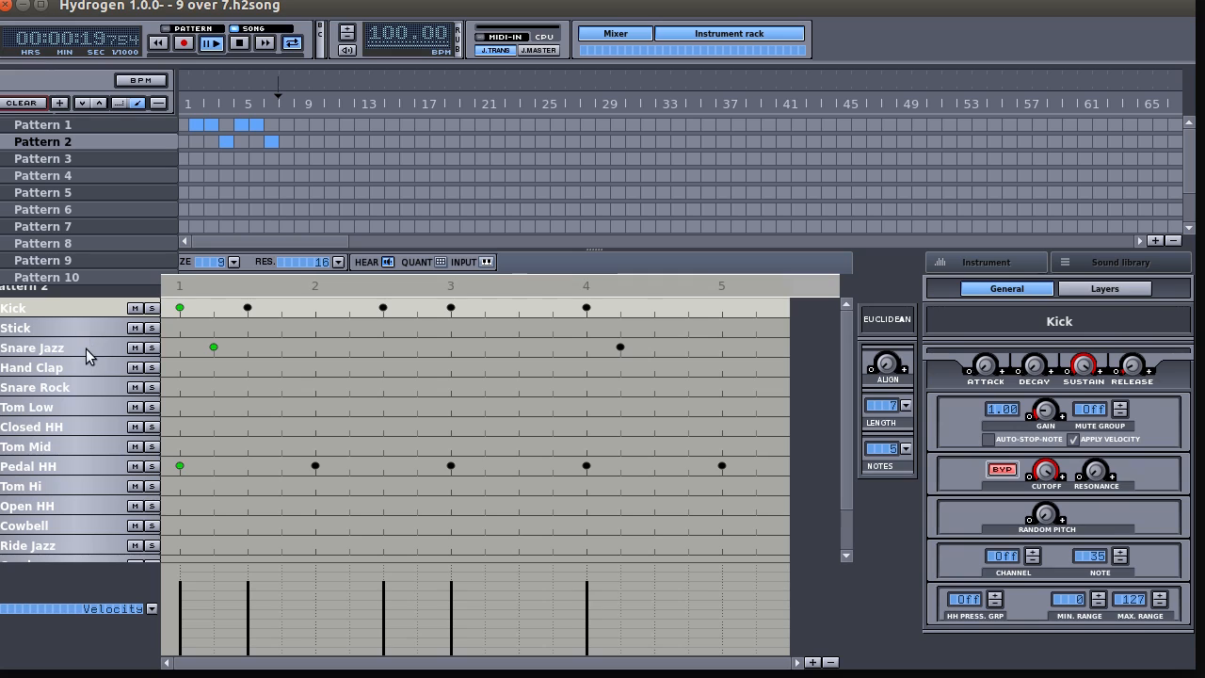
click(81, 345)
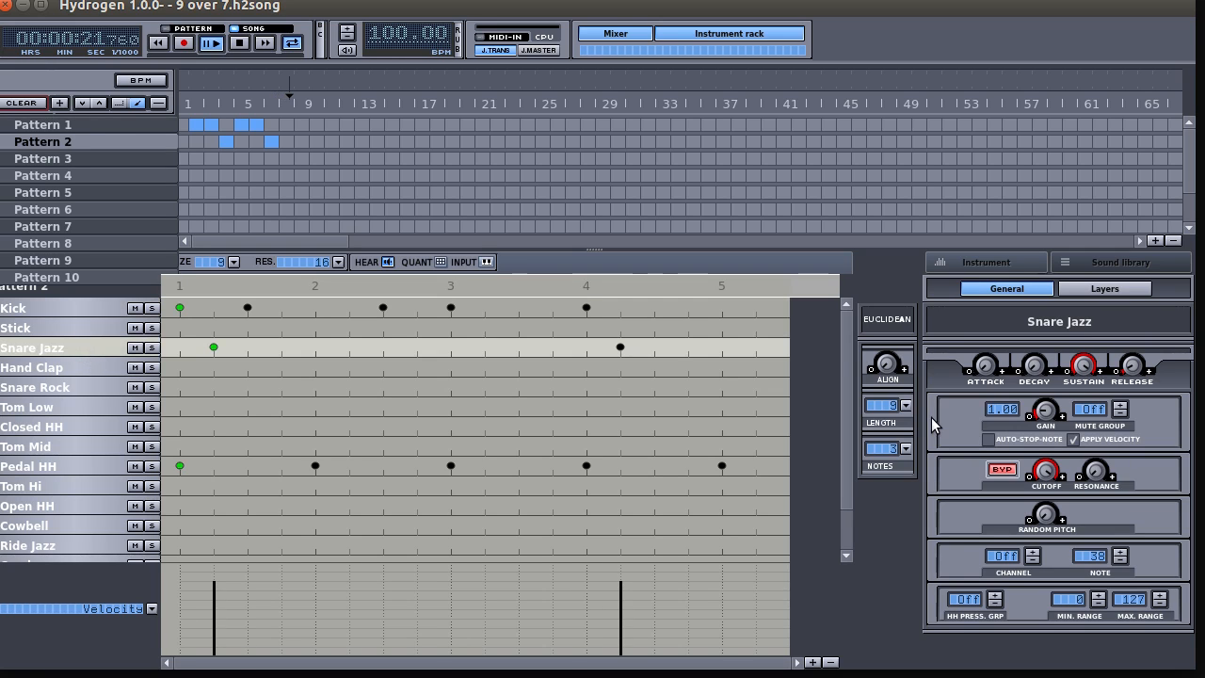
click(90, 463)
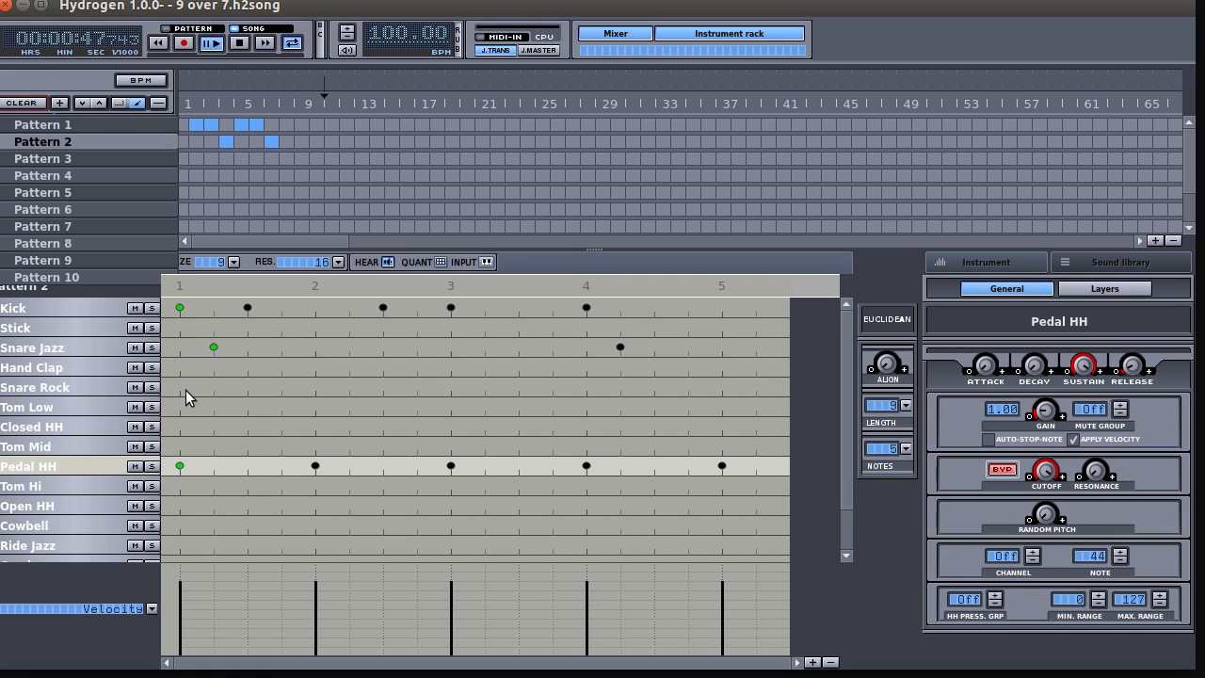
click(242, 44)
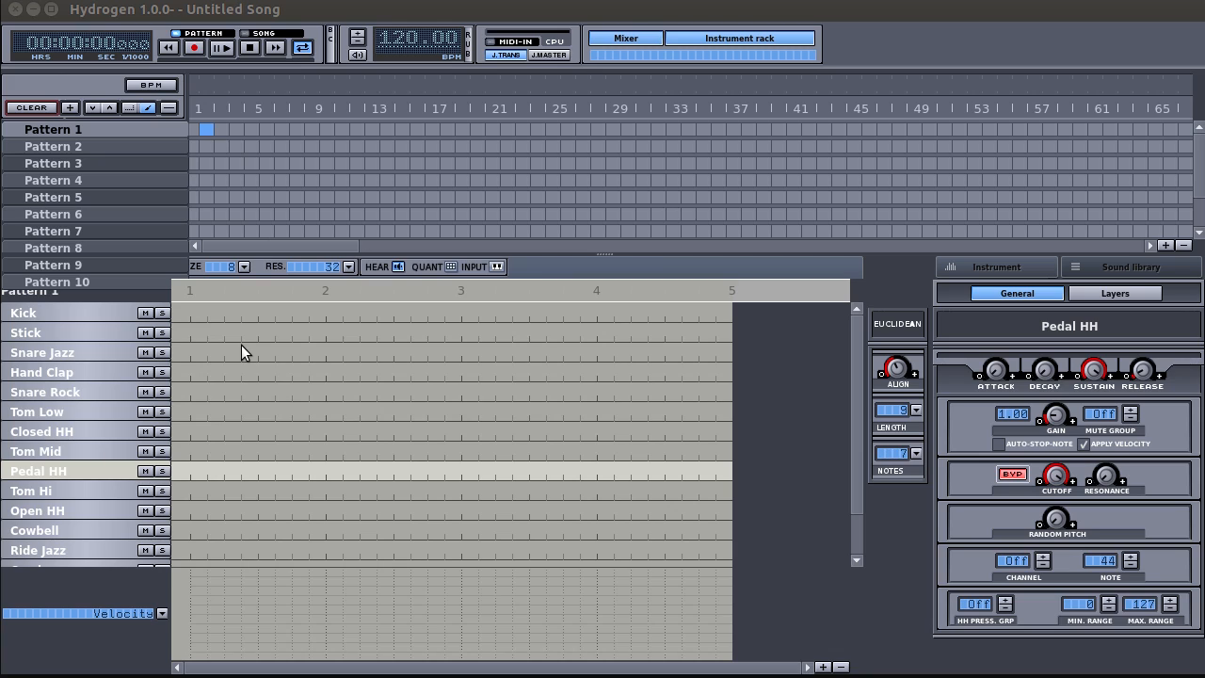
In the untitled song, set Pattern 1's grid resolution to 16 and place a Kick note on beat 1
click(220, 11)
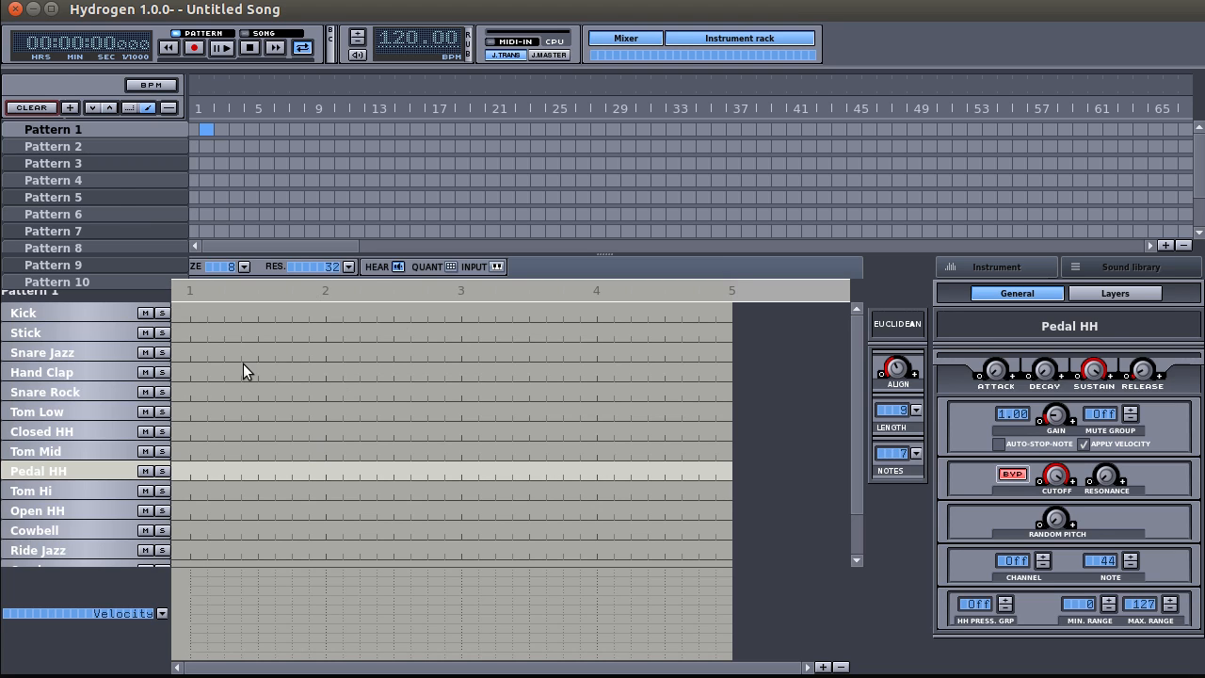
click(64, 314)
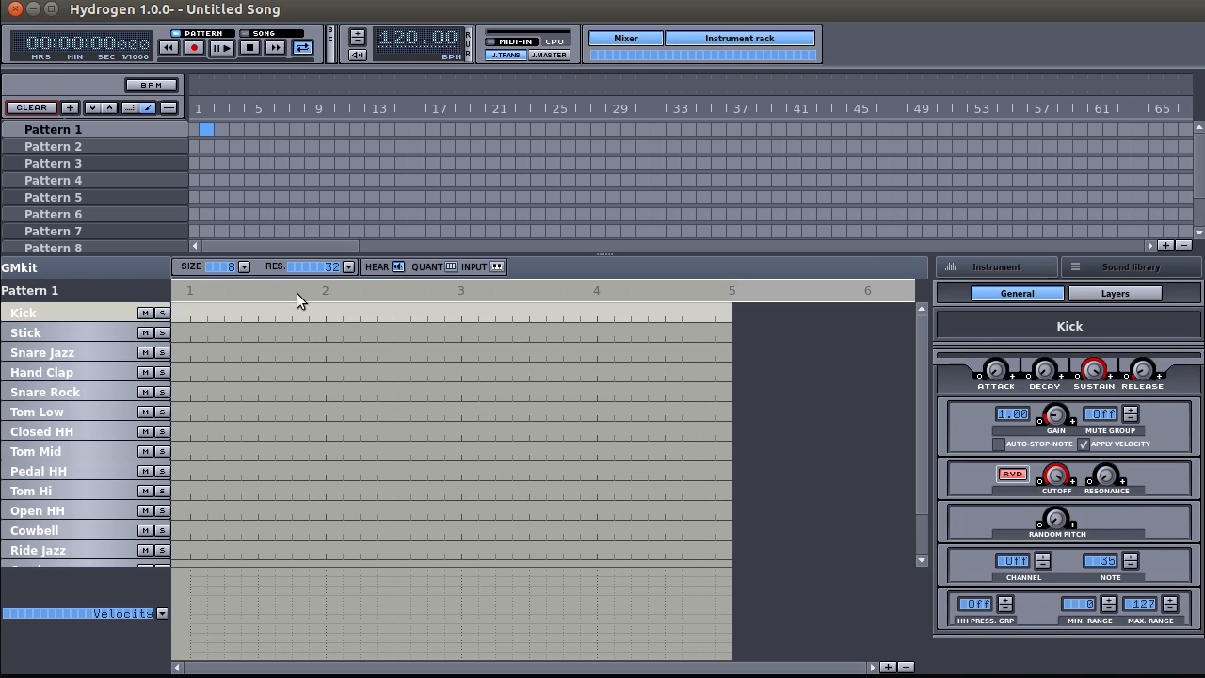
click(347, 266)
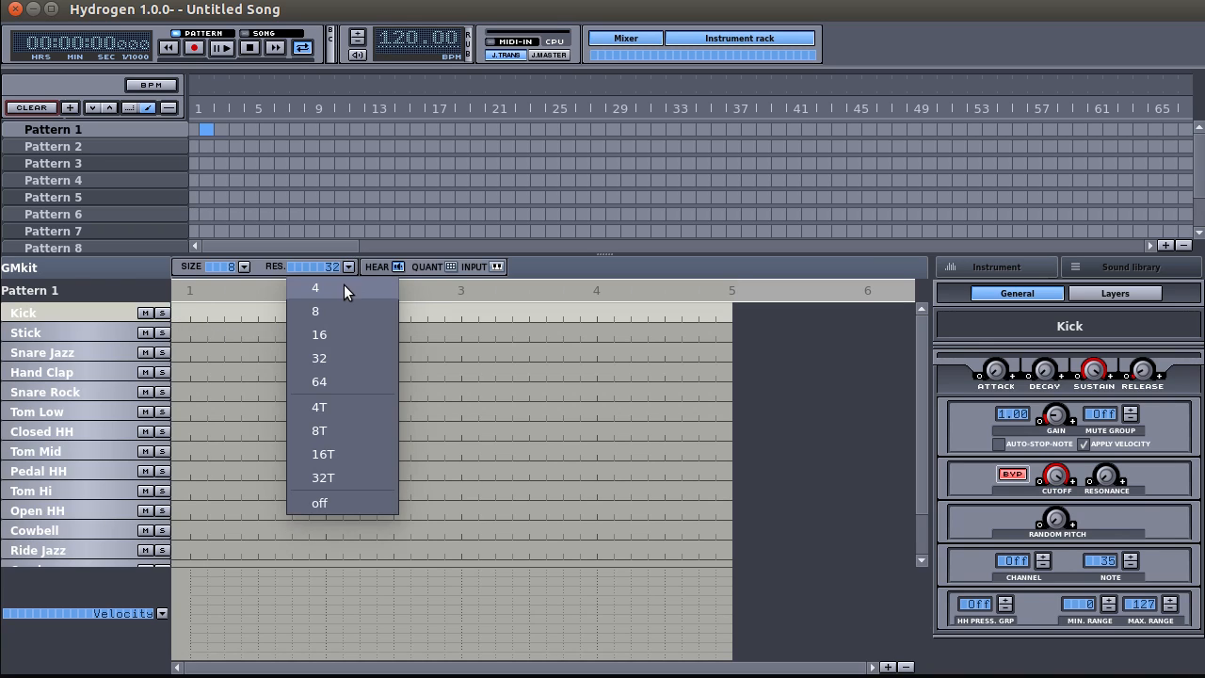
click(335, 332)
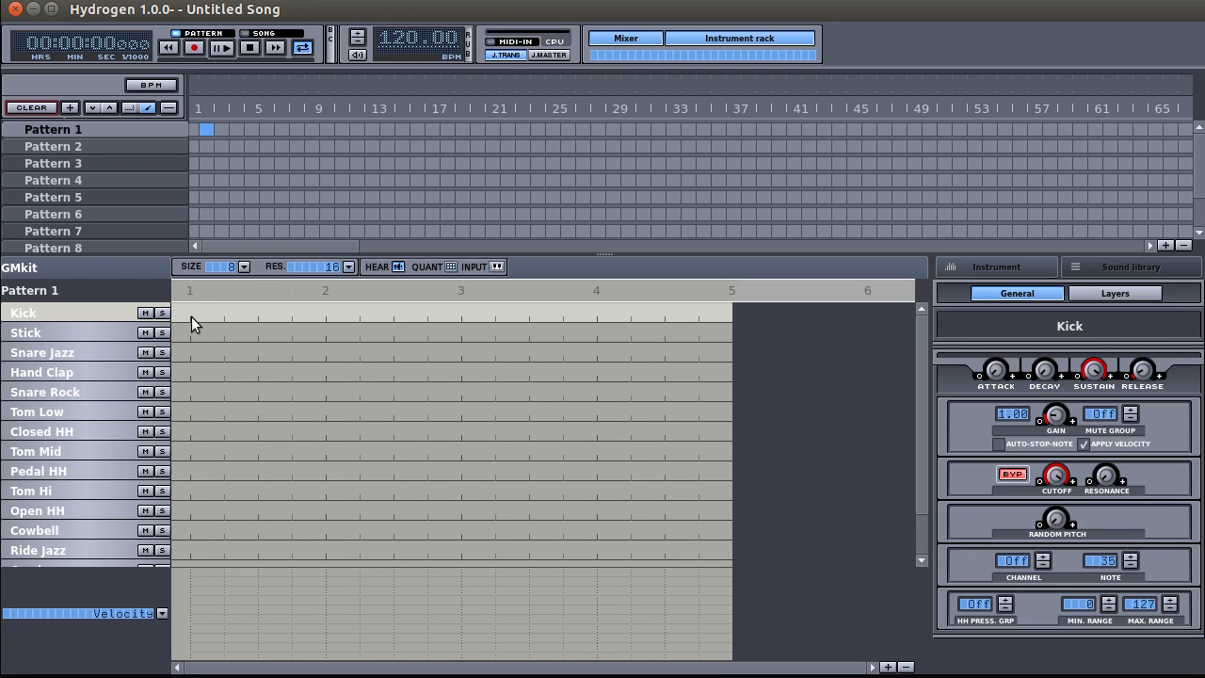
click(191, 317)
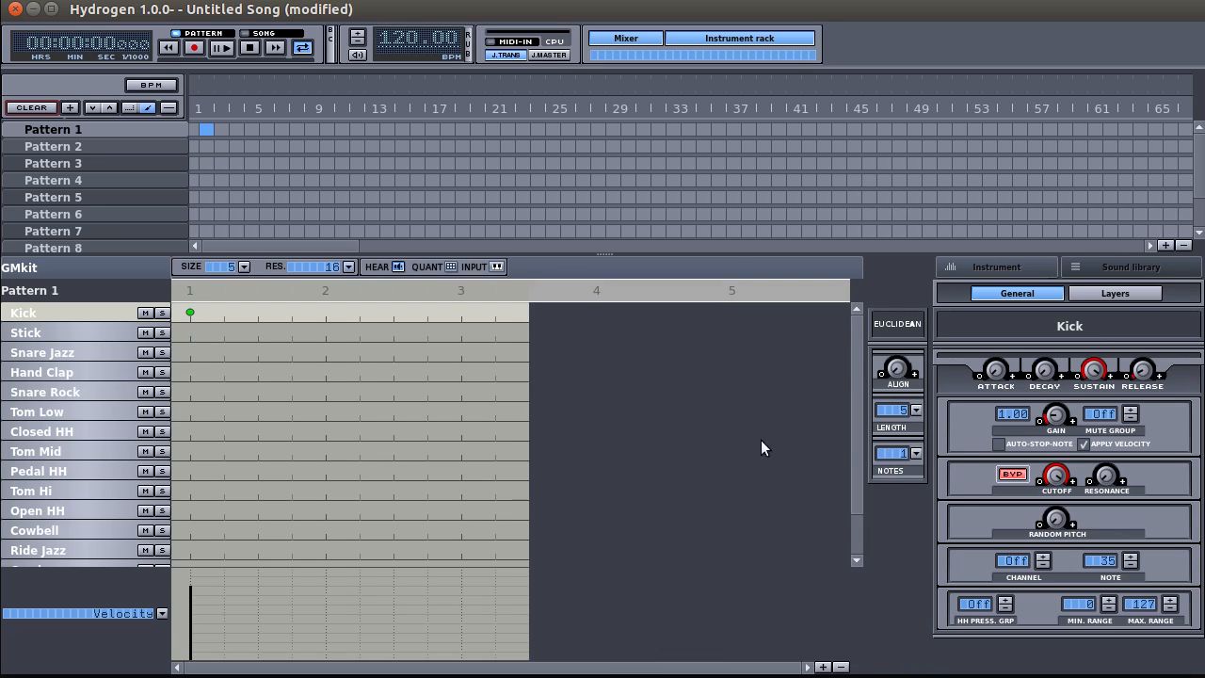
Give the Kick row a Euclidean rhythm with length 11 and 5 notes
click(917, 410)
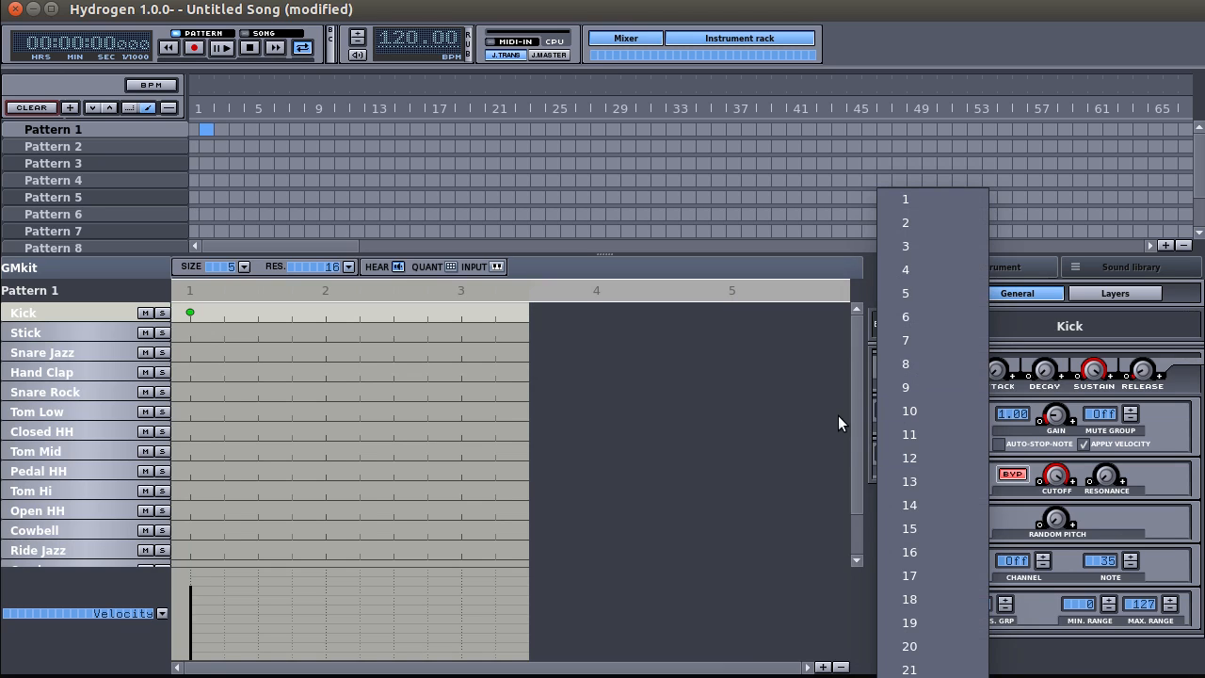
click(910, 435)
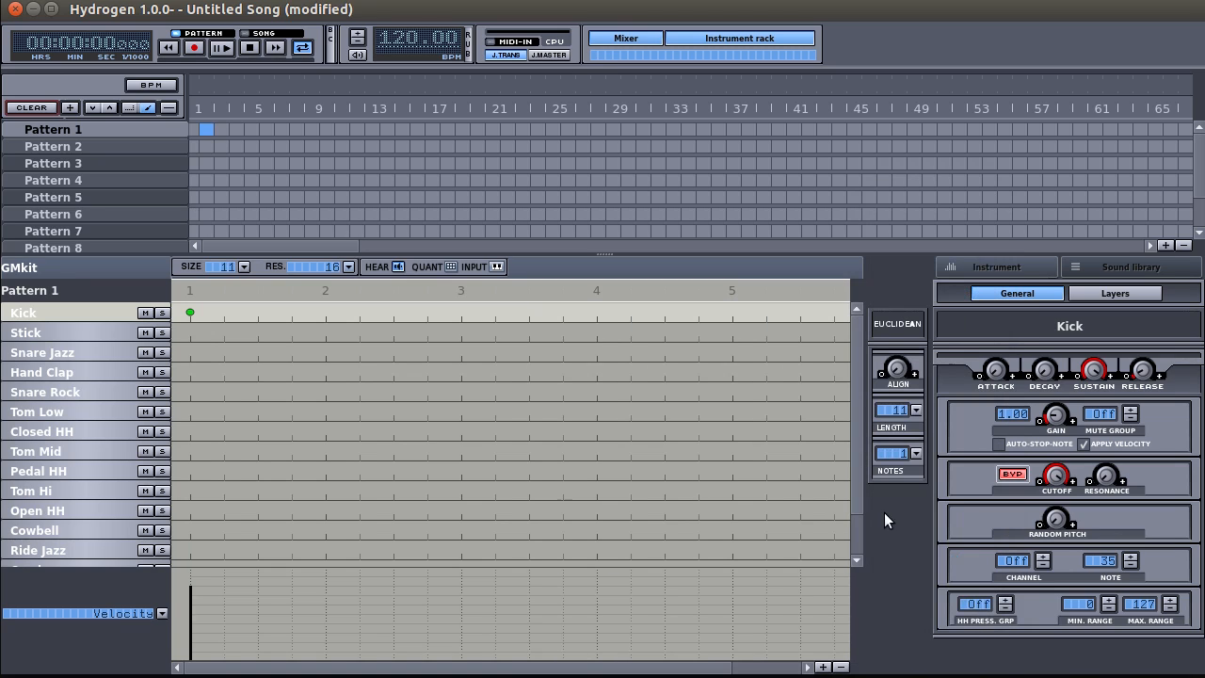
click(916, 452)
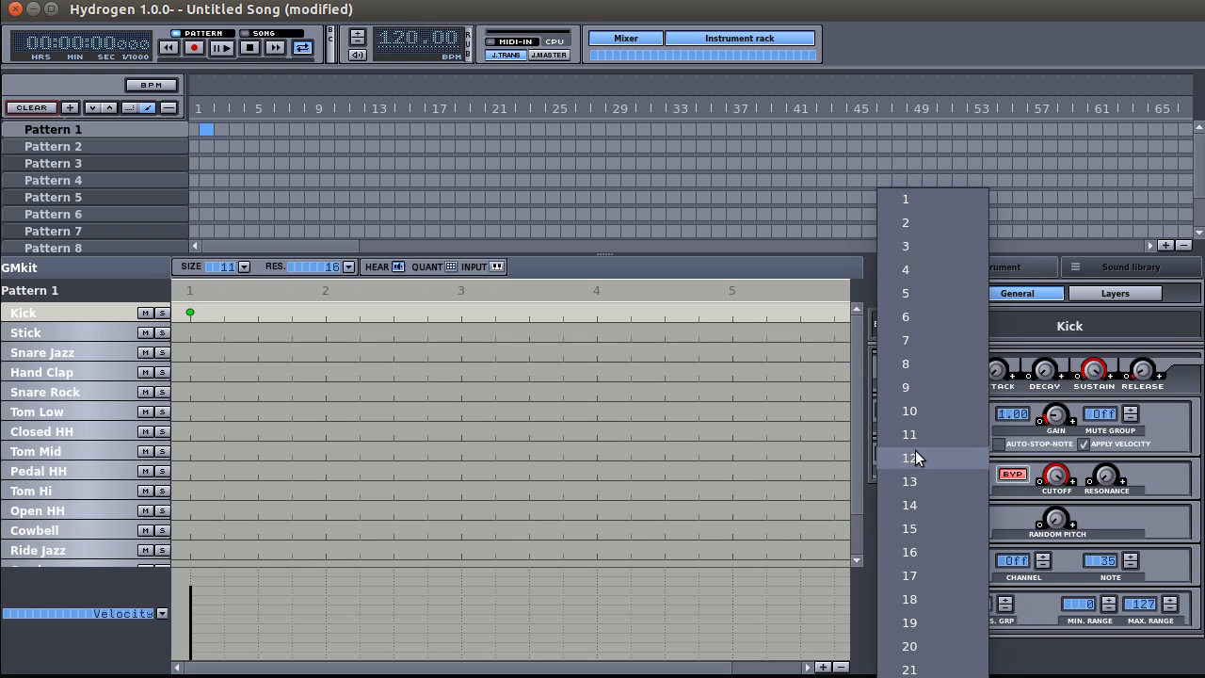
click(908, 293)
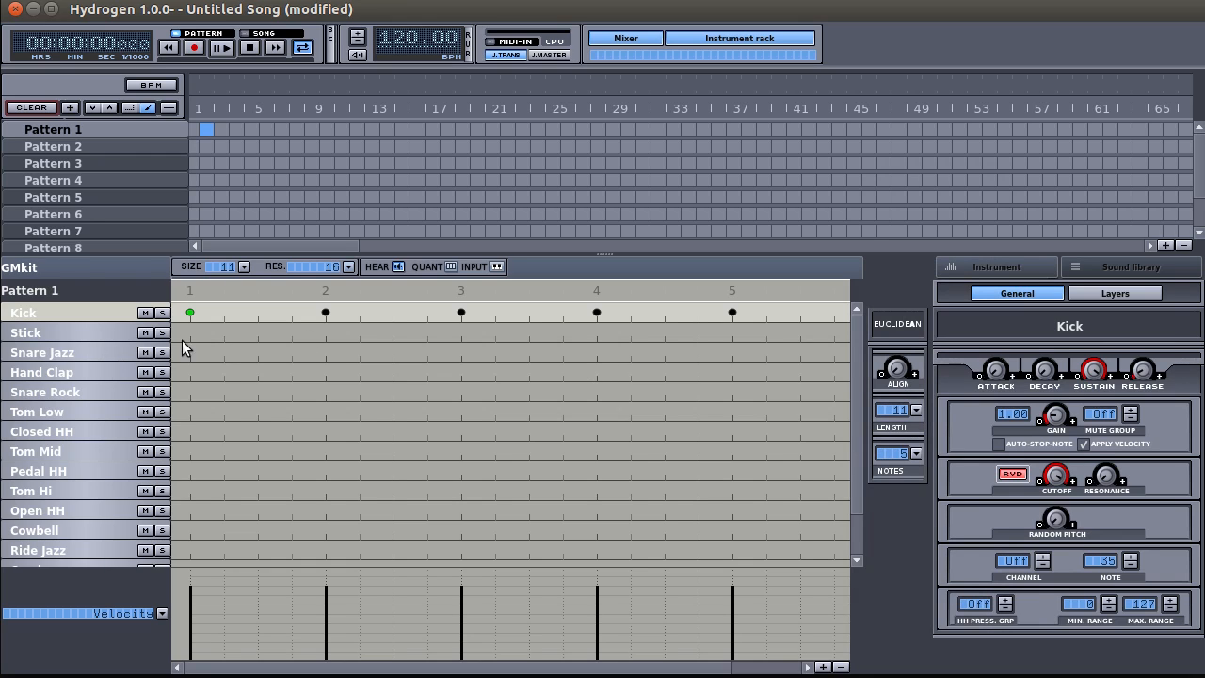
Place a Stick note on the second sixteenth of beat 1 and set its Euclidean length to 9 with 5 notes
click(224, 333)
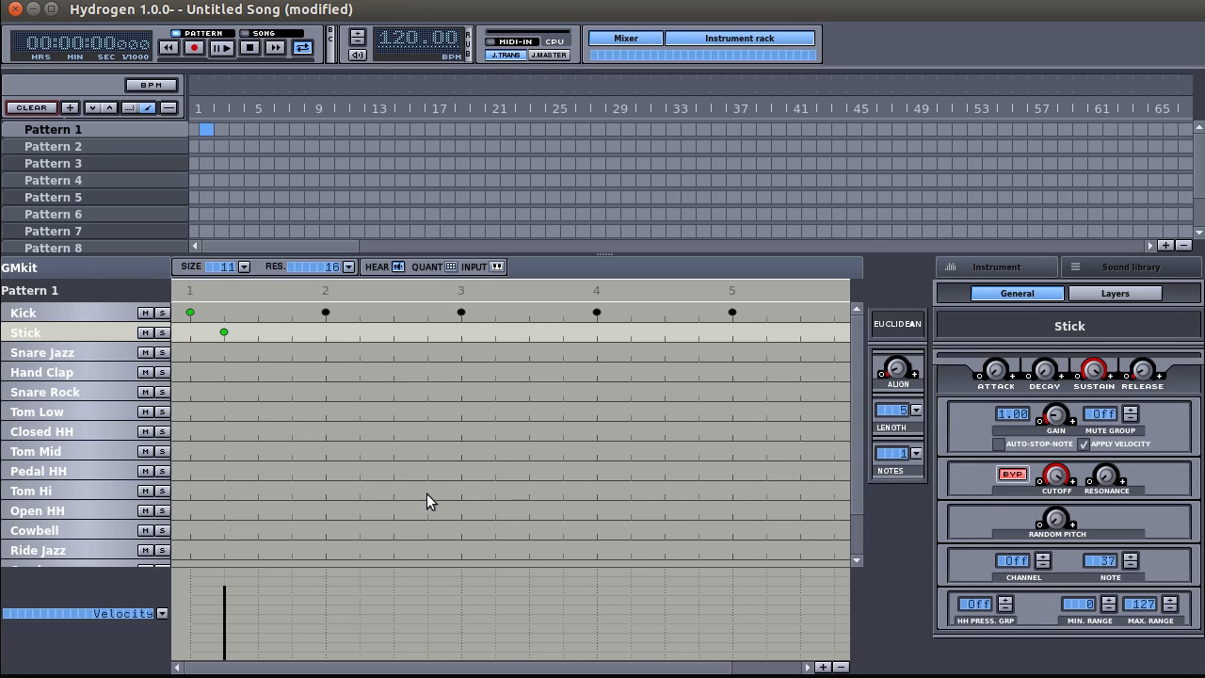
click(910, 411)
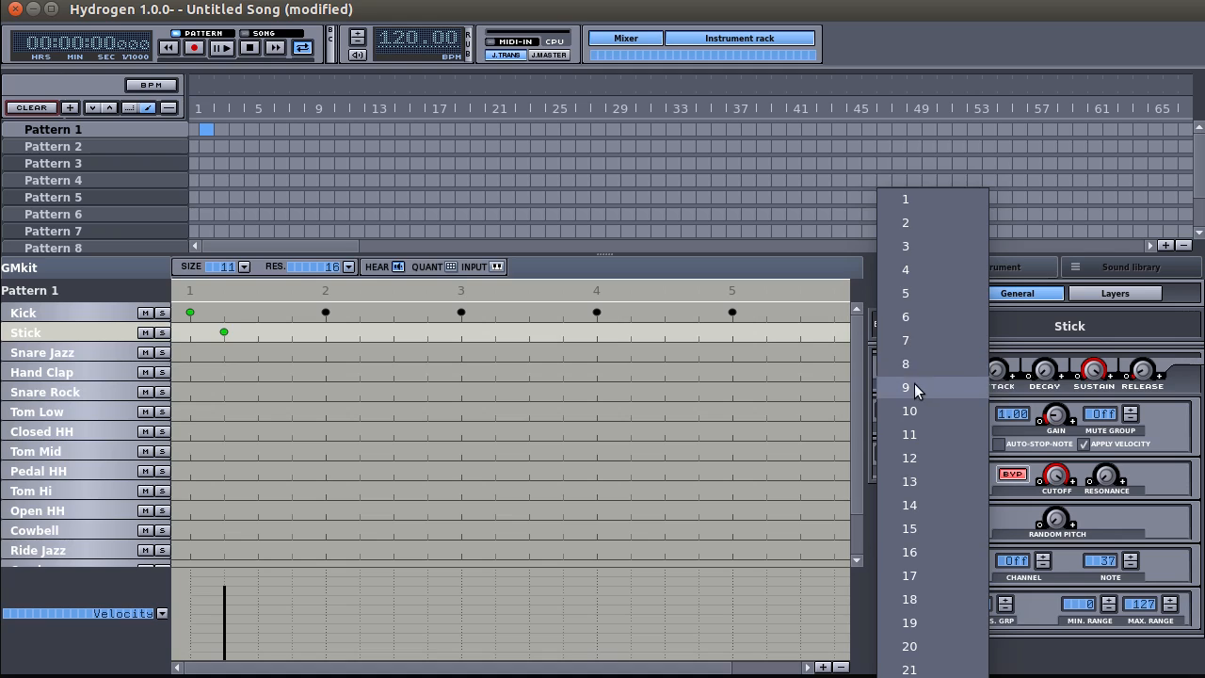
click(914, 386)
click(916, 453)
click(917, 294)
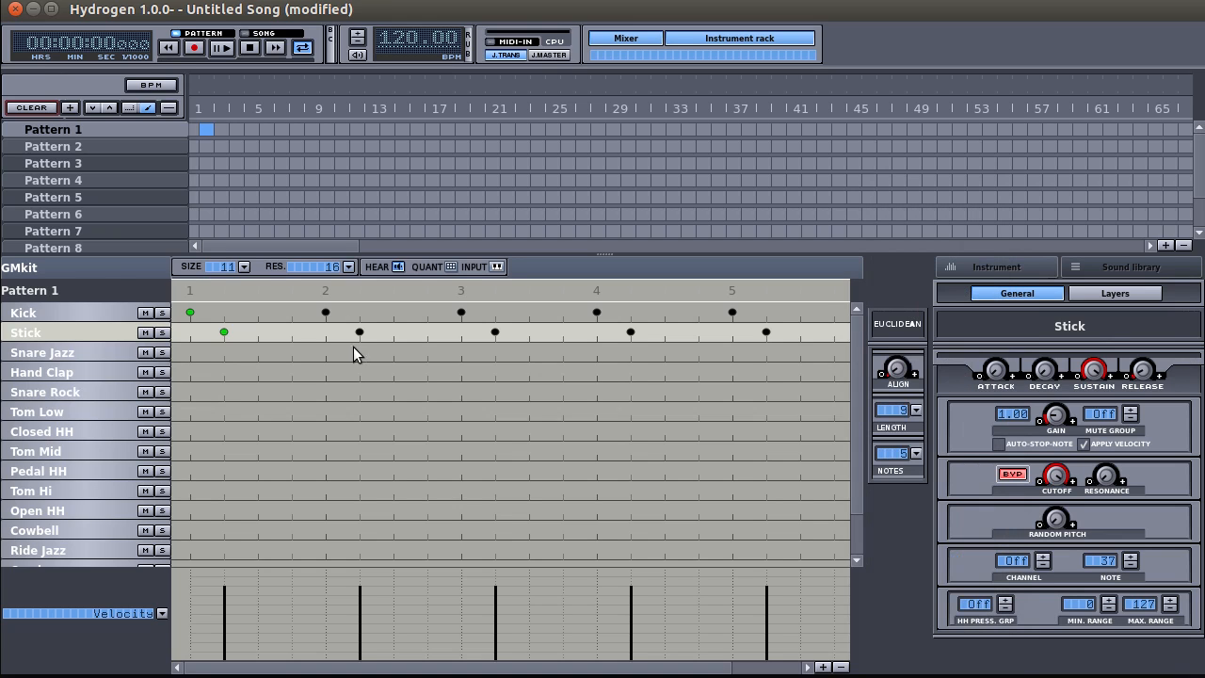
Place a Snare Jazz note on the third sixteenth of beat 1 and set its Euclidean length to 9 with 4 notes
click(258, 354)
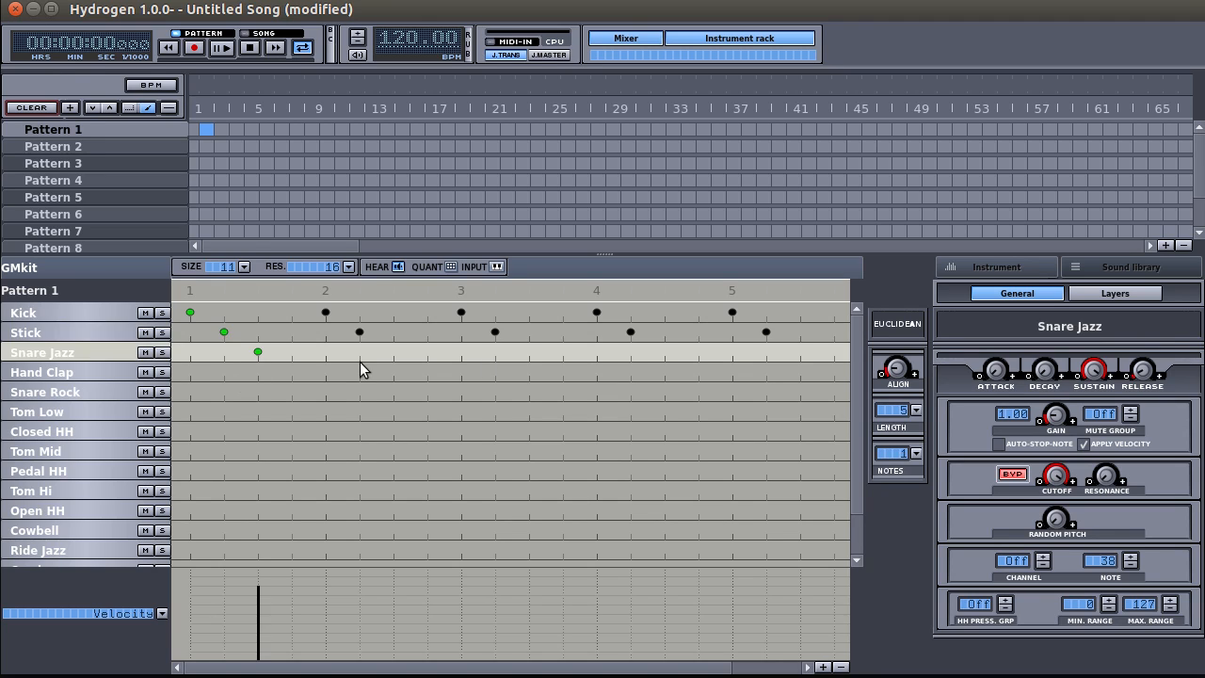
click(915, 409)
click(918, 388)
click(918, 450)
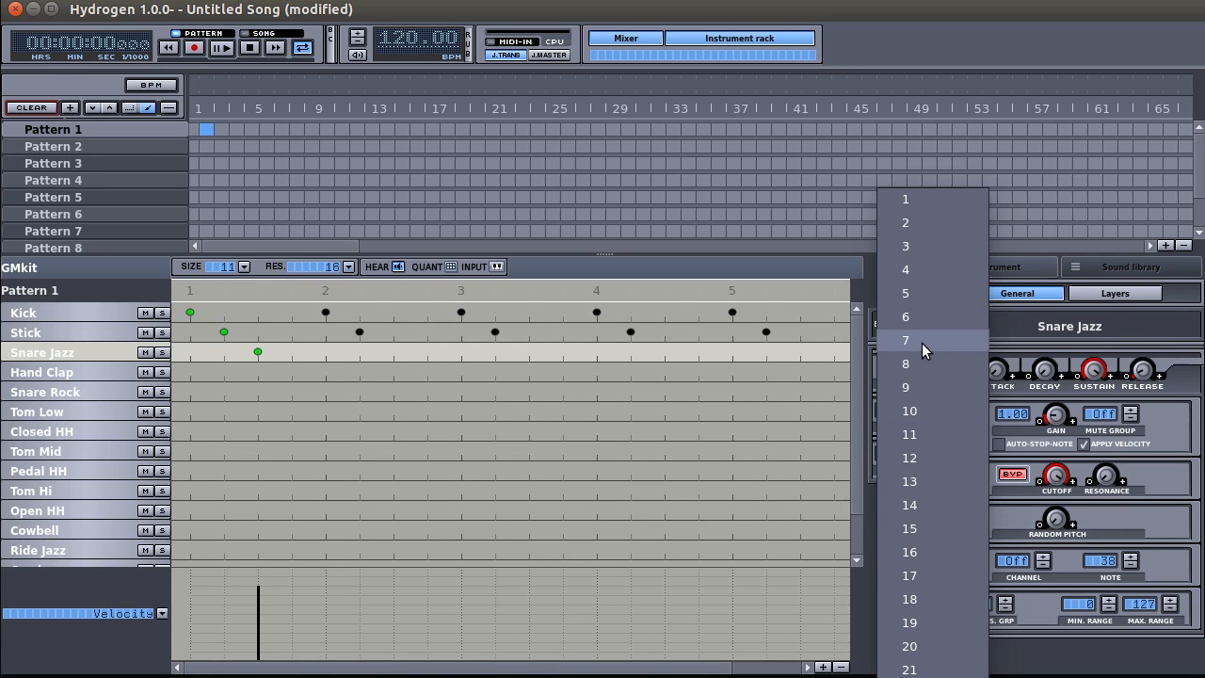
click(921, 267)
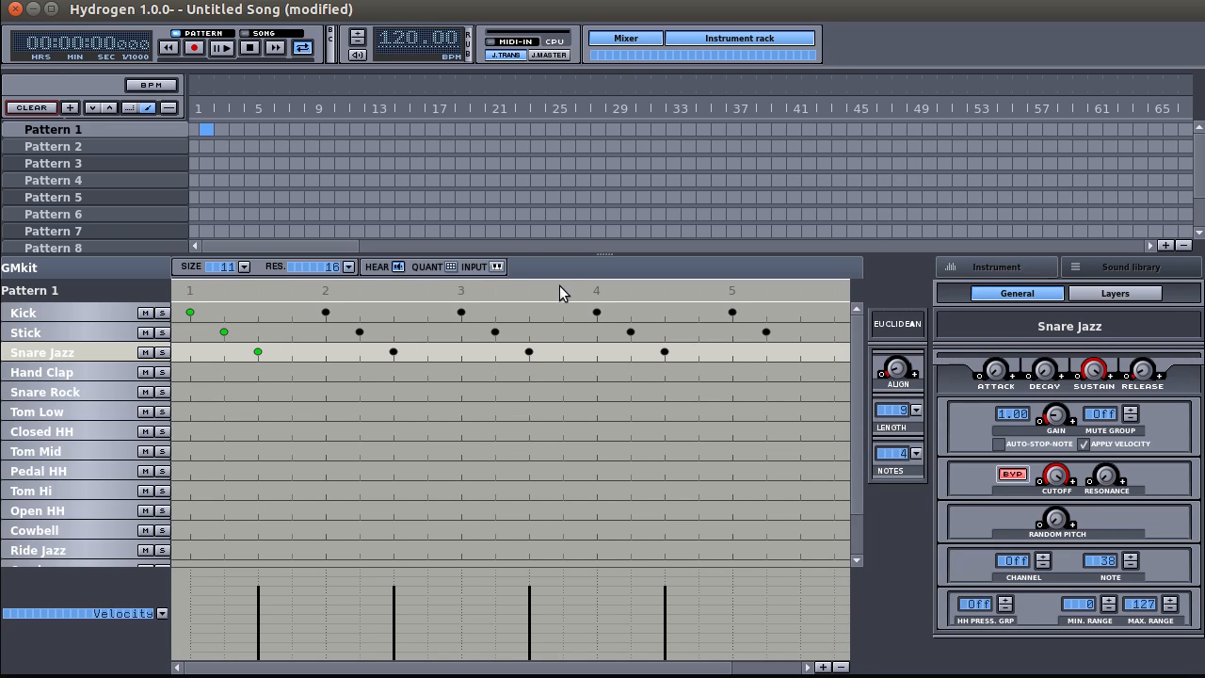
During playback, rotate the Snare Jazz Euclidean rhythm one sixteenth later and try the Stick row's alignment
click(222, 48)
drag(902, 364, 902, 359)
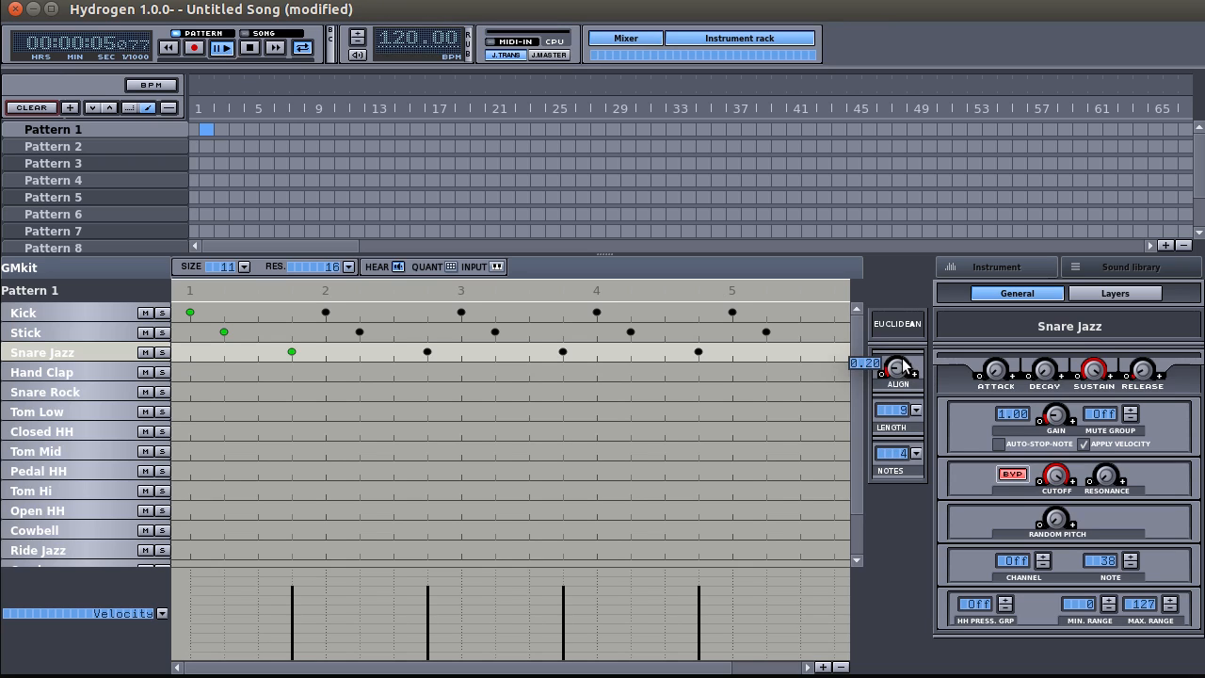
click(84, 335)
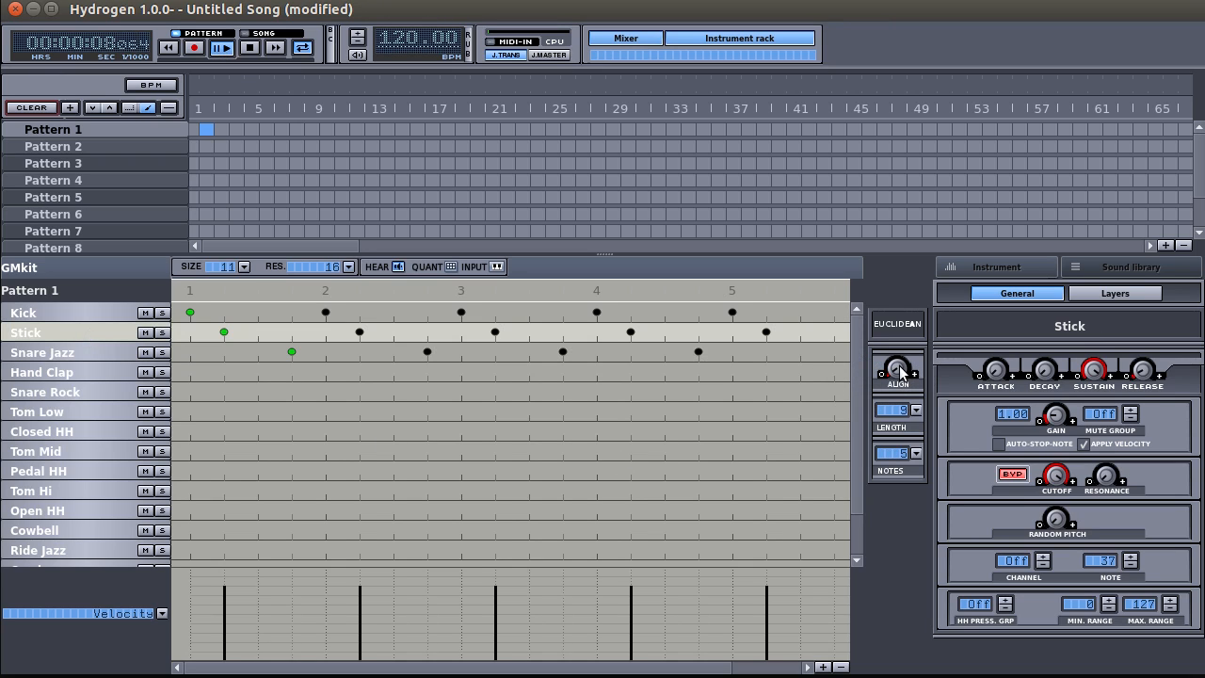
drag(899, 368, 897, 368)
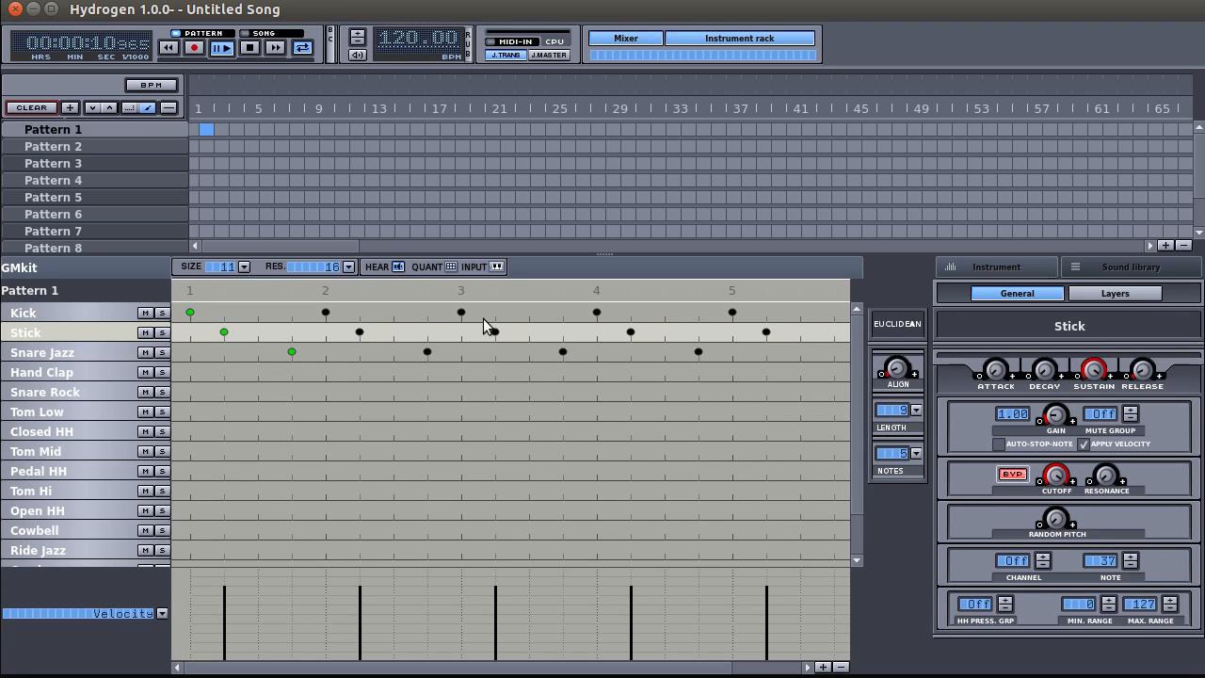
Raise the Kick row's Euclidean note count to 9 while the pattern plays
click(112, 312)
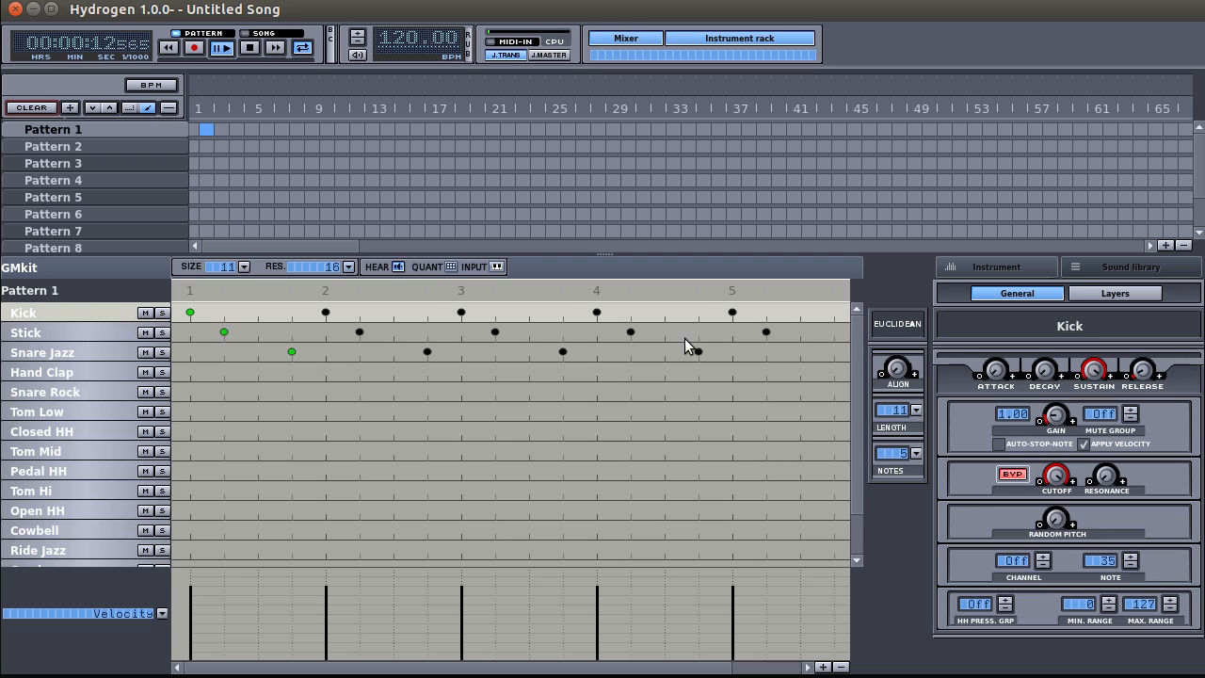
click(915, 451)
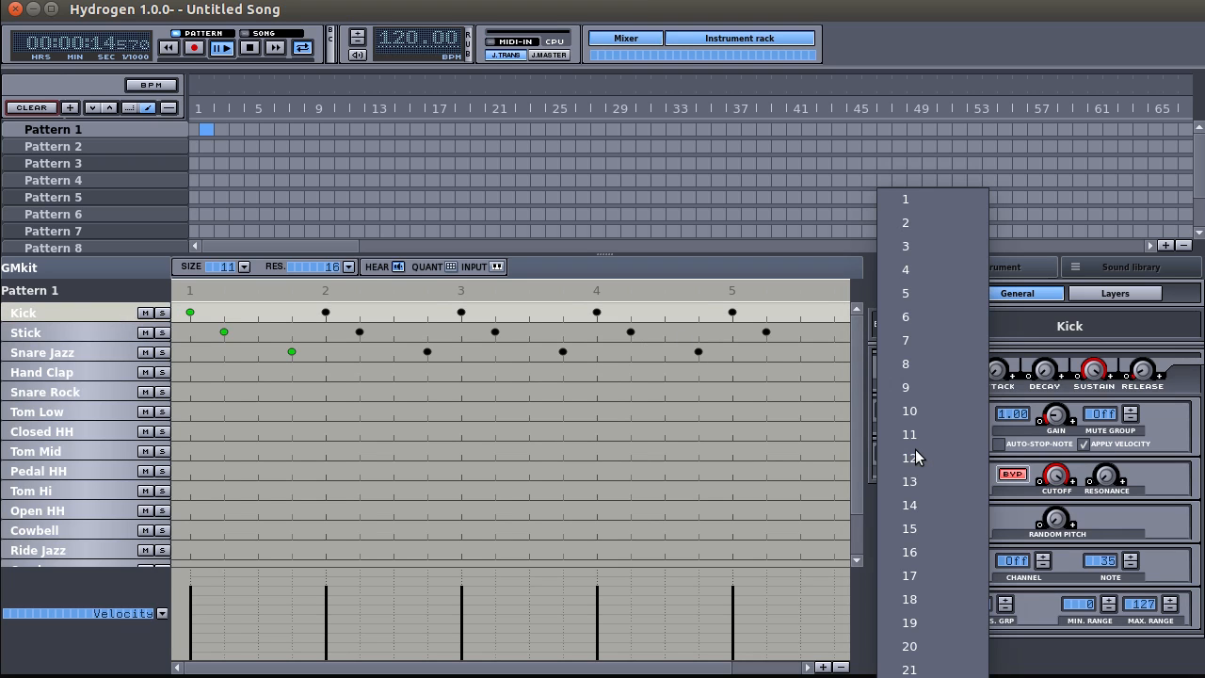
click(911, 387)
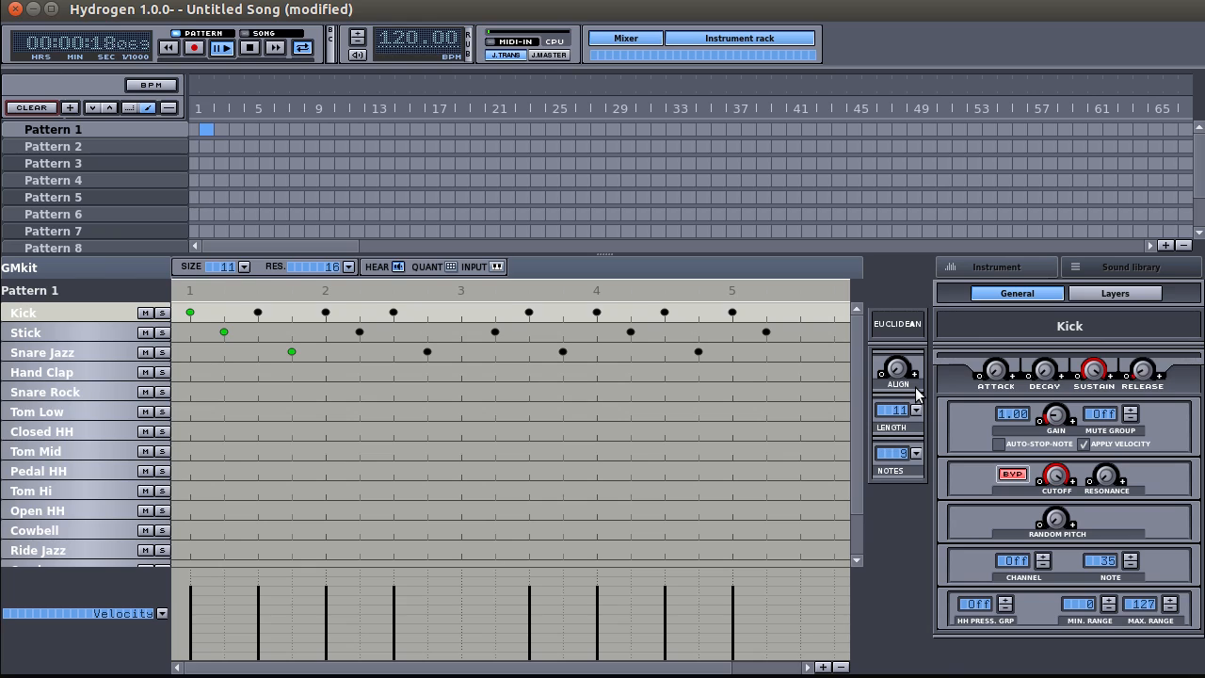
Restart playback of the pattern and remove the Kick note on beat 2
click(248, 48)
click(223, 49)
click(327, 312)
Add Pedal HH notes on the third sixteenth of beat 1, second of beat 3, and third and fourth of beat 4
click(259, 476)
click(494, 476)
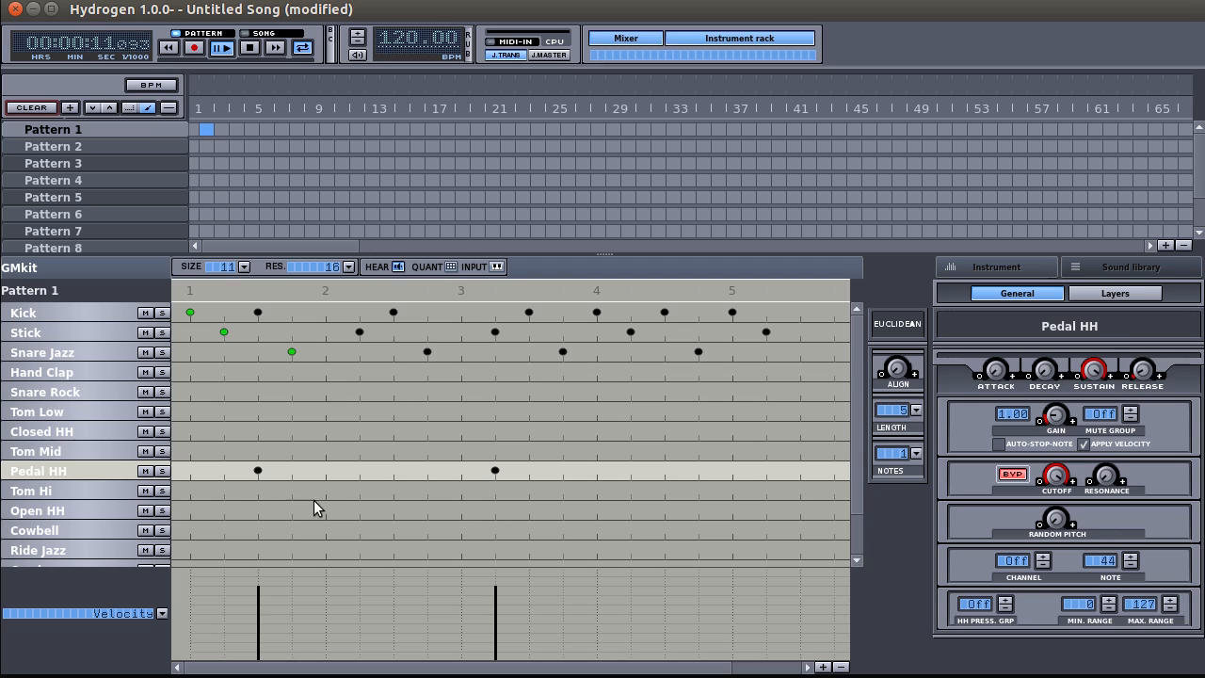
click(665, 472)
click(698, 472)
Place a Tom Hi note on the fourth sixteenth of beat 1 and set its Euclidean length to 7 with 5 notes
click(292, 491)
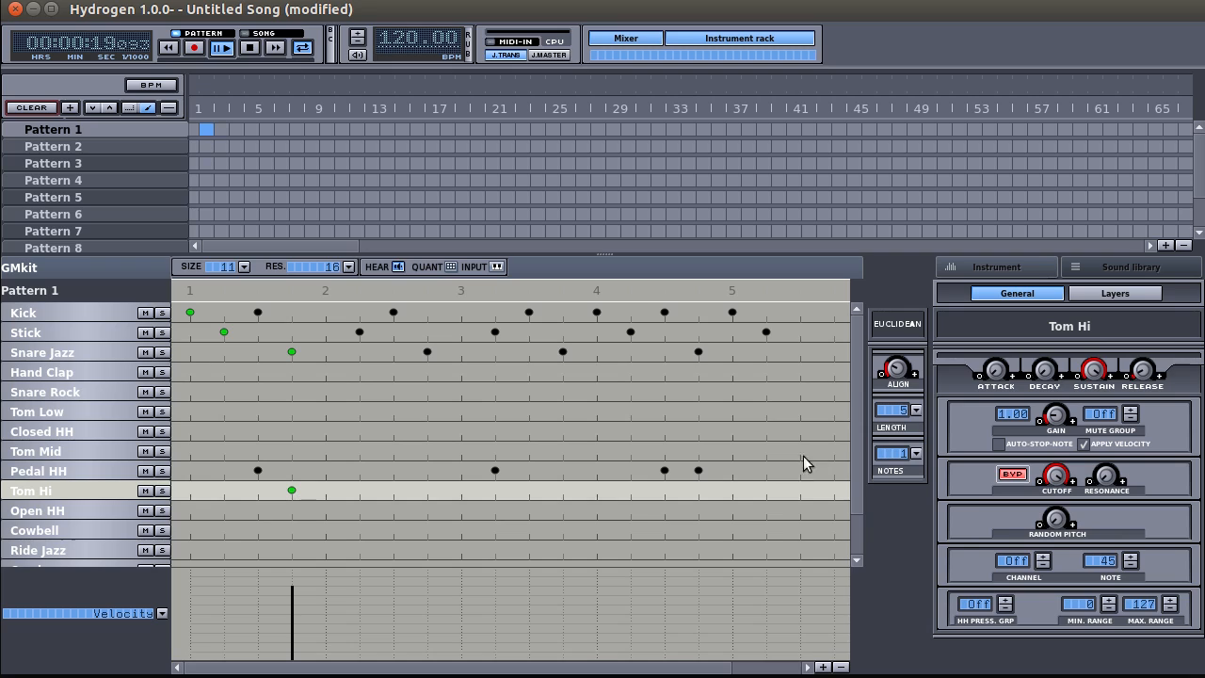
click(905, 415)
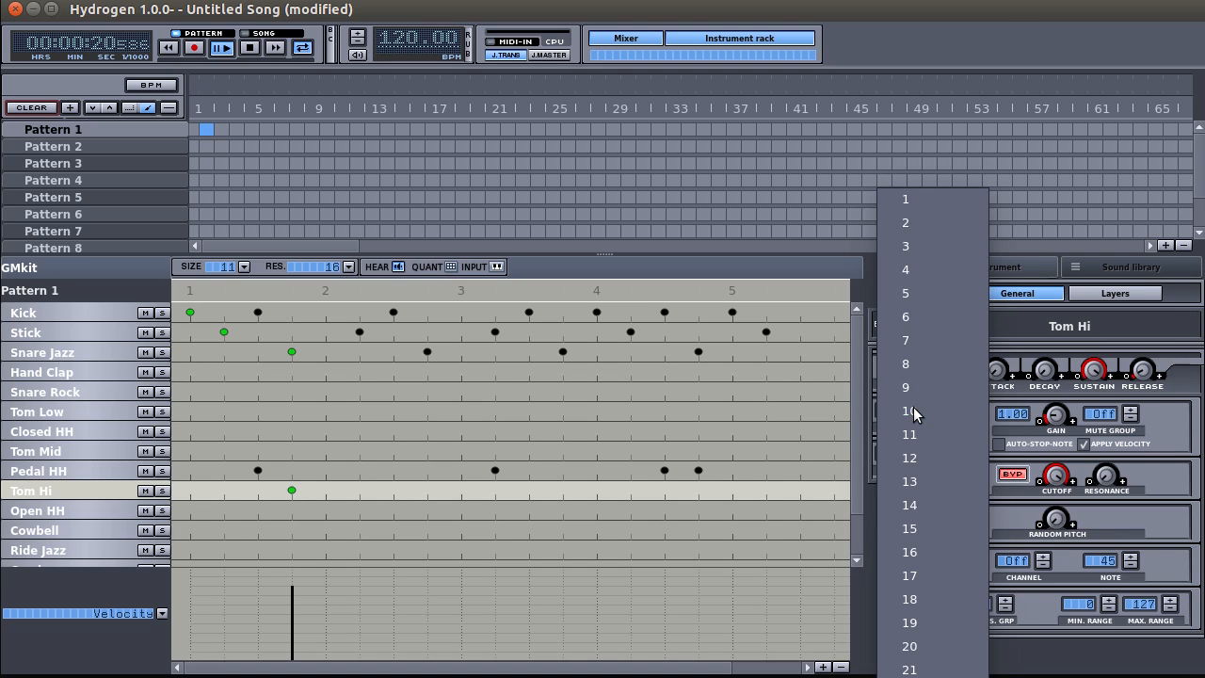
click(917, 351)
click(917, 454)
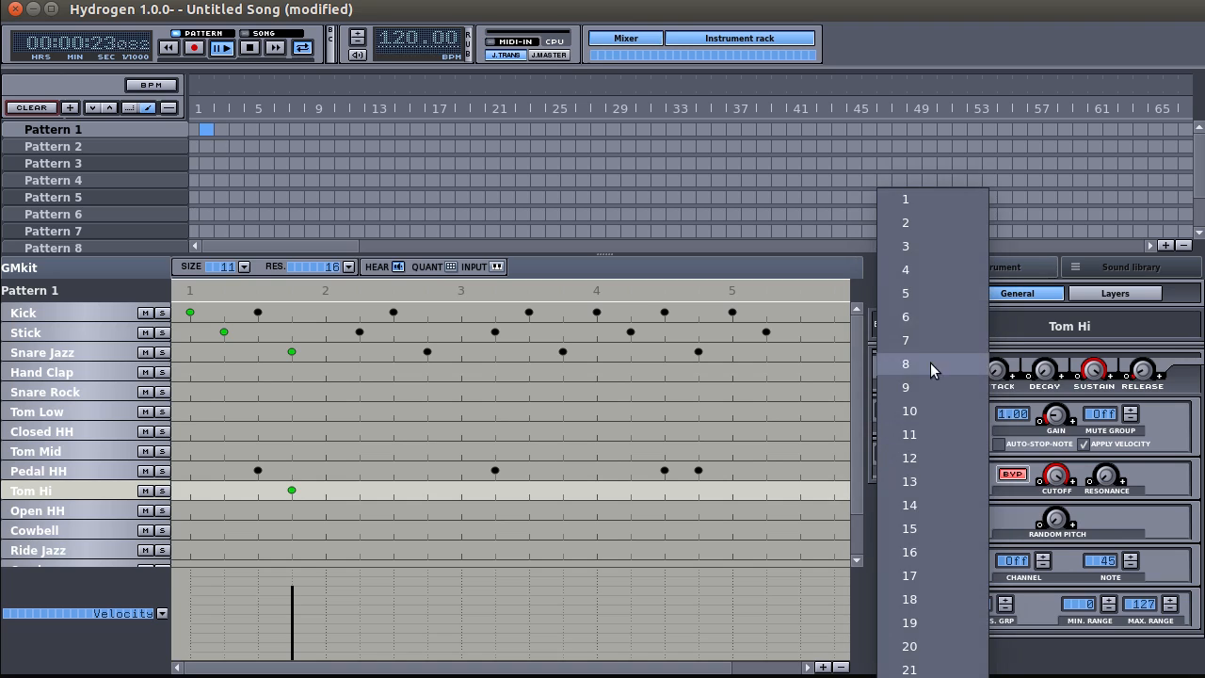
click(920, 295)
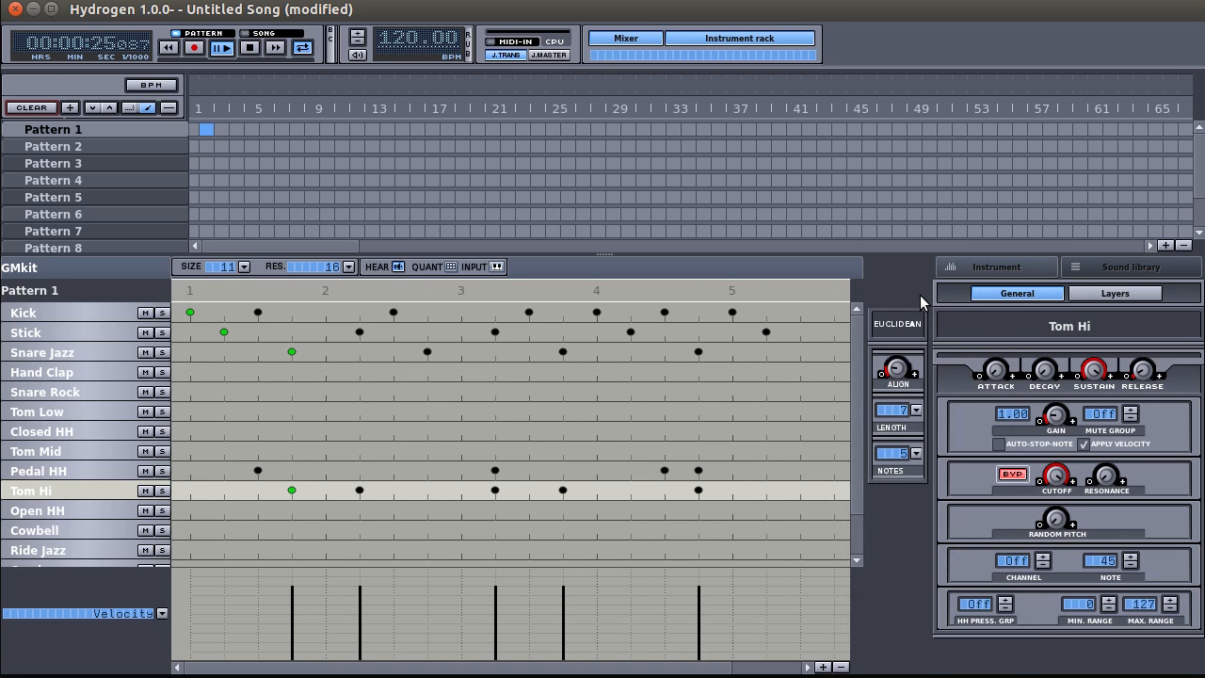
Rotate the Tom Hi Euclidean rhythm two sixteenths later with the alignment control, and stop playback
mouse_move(899, 369)
scroll(900, 369, up, 1)
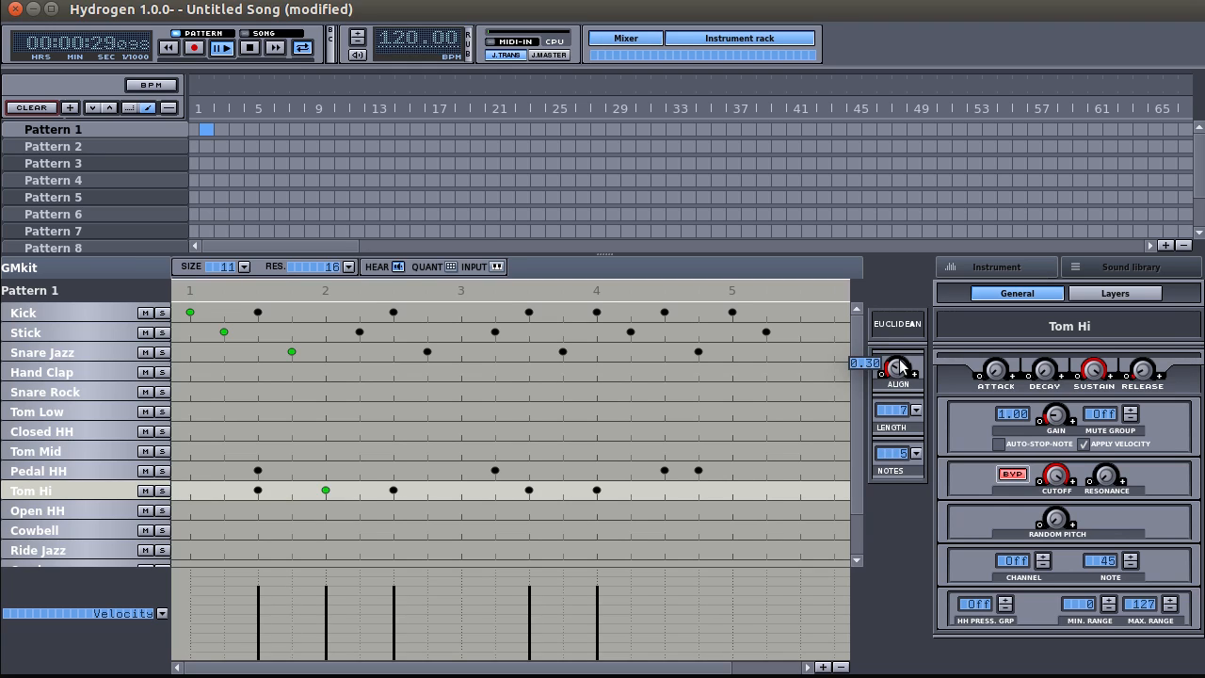
scroll(900, 368, up, 1)
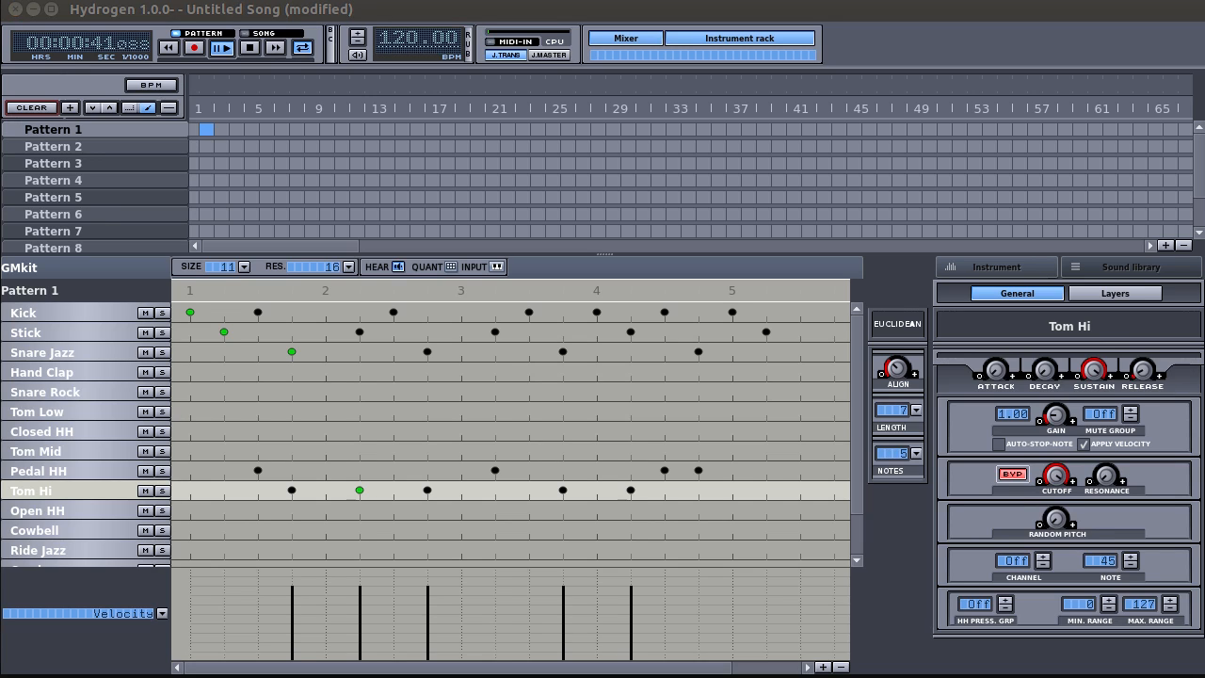
click(251, 46)
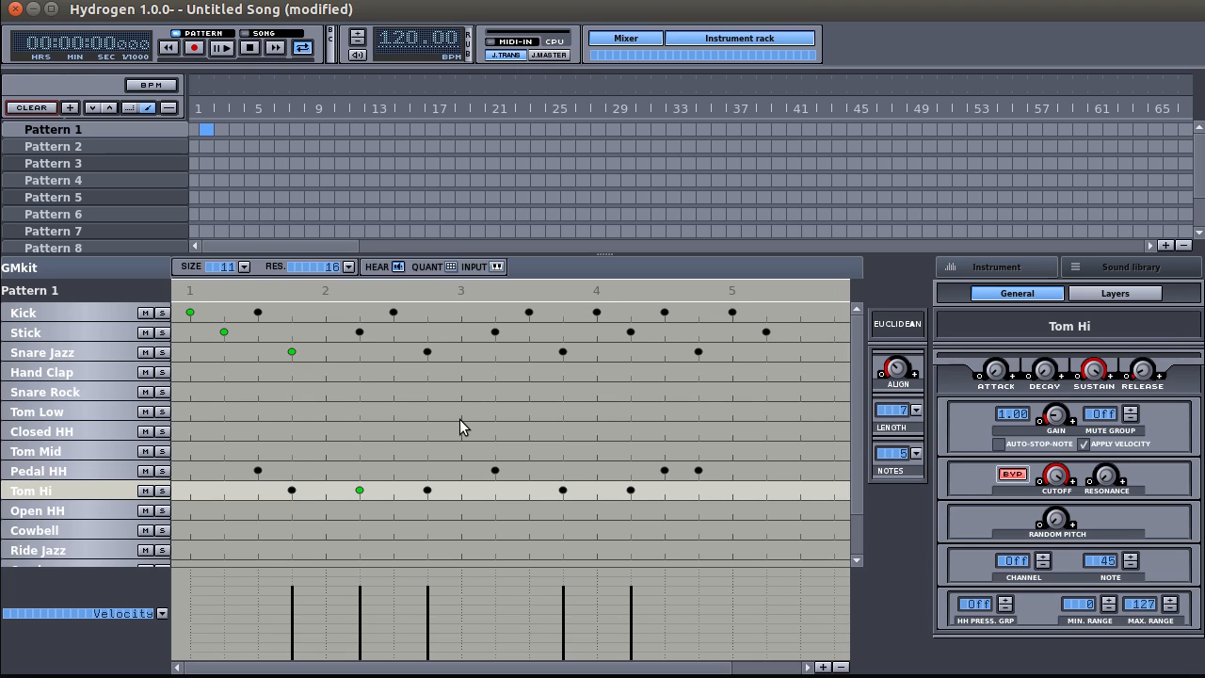
Save the song and select the Stick row to check its Euclidean settings
key(ctrl+s)
click(65, 331)
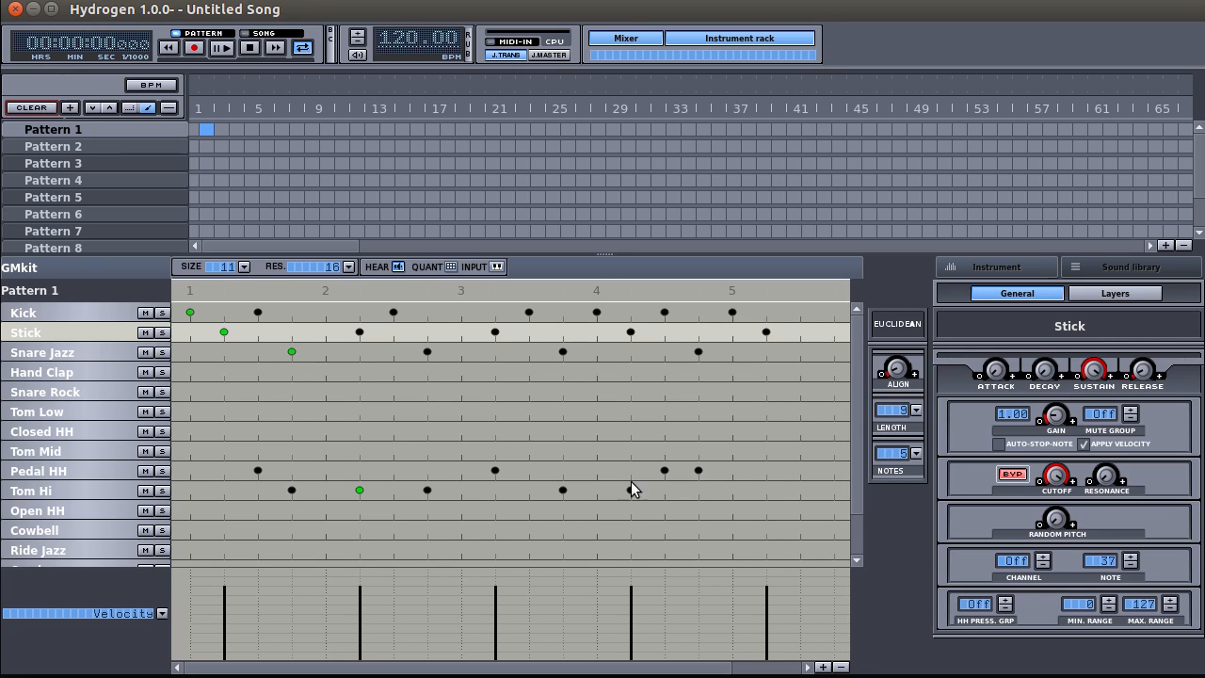
click(291, 490)
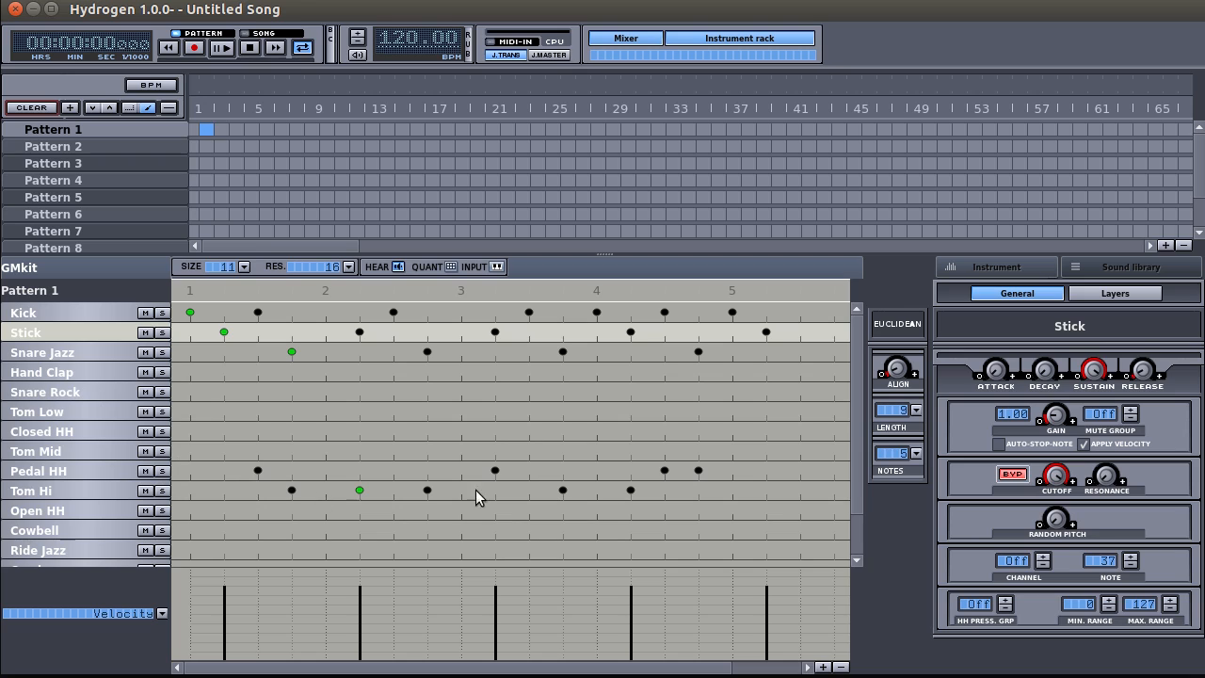